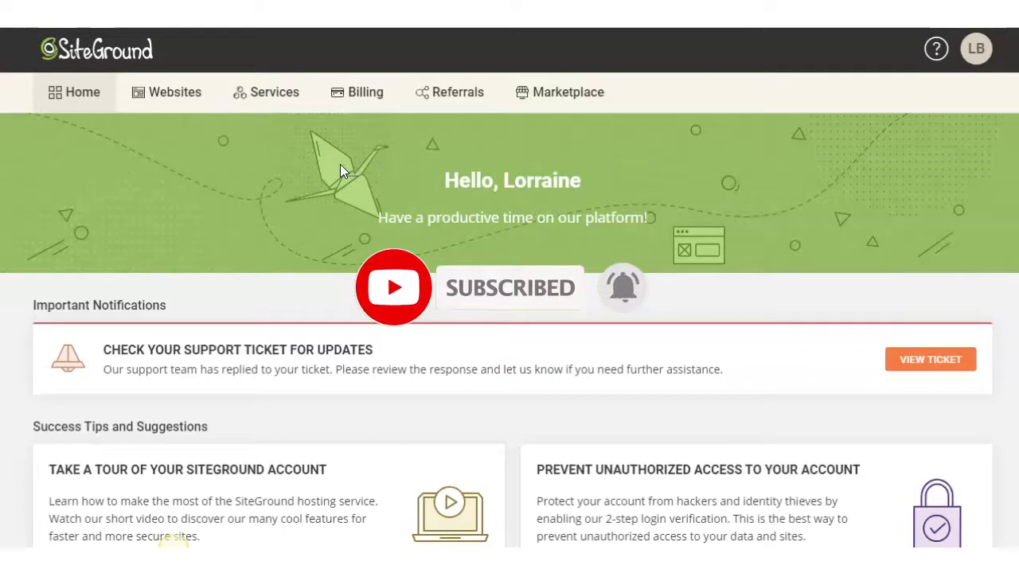
# Step: Go to Websites, open Site Tools for thedigitalexplorer.com, and open Email > Accounts
pyautogui.click(300, 155)
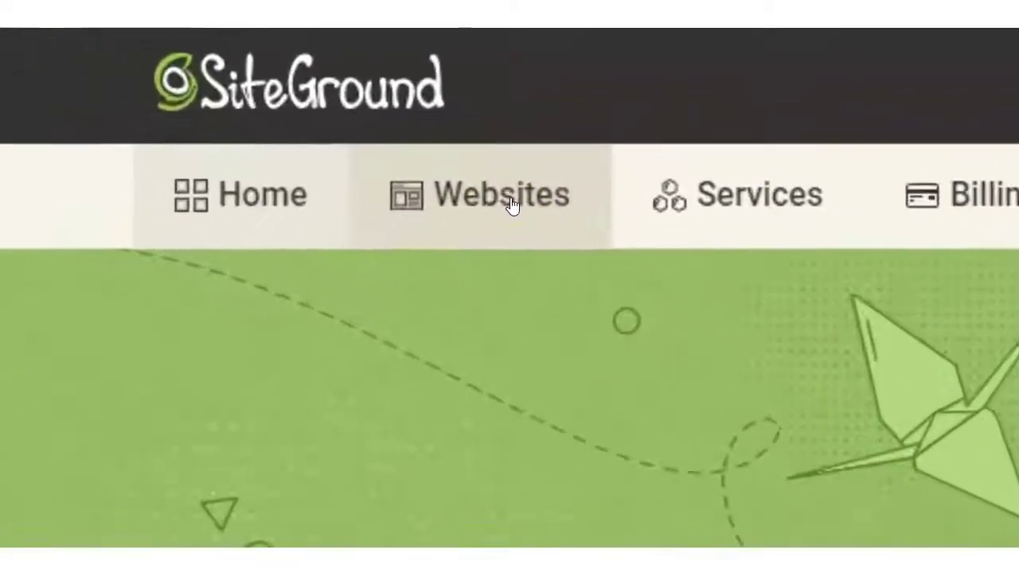
pyautogui.click(512, 205)
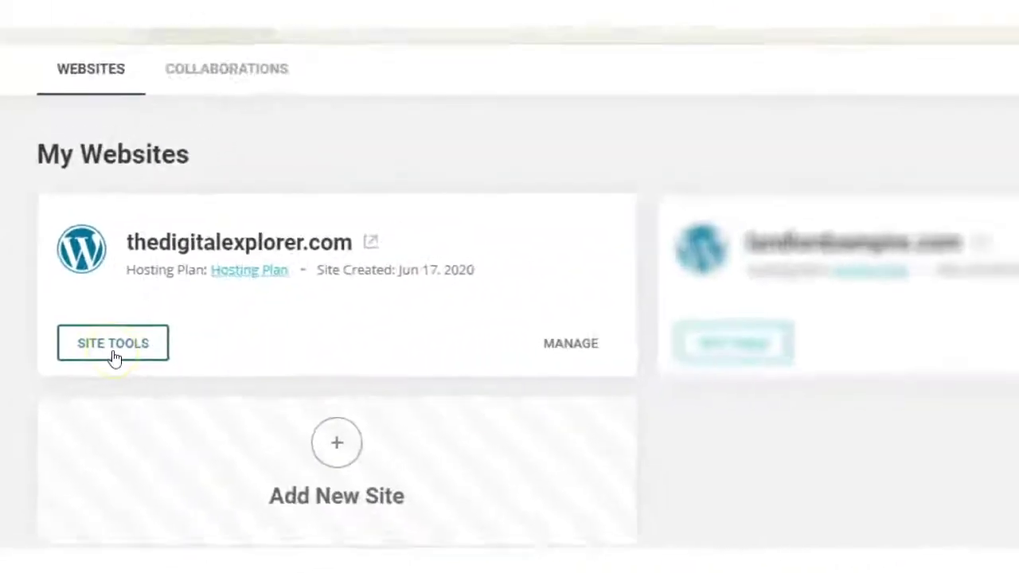
pyautogui.click(284, 303)
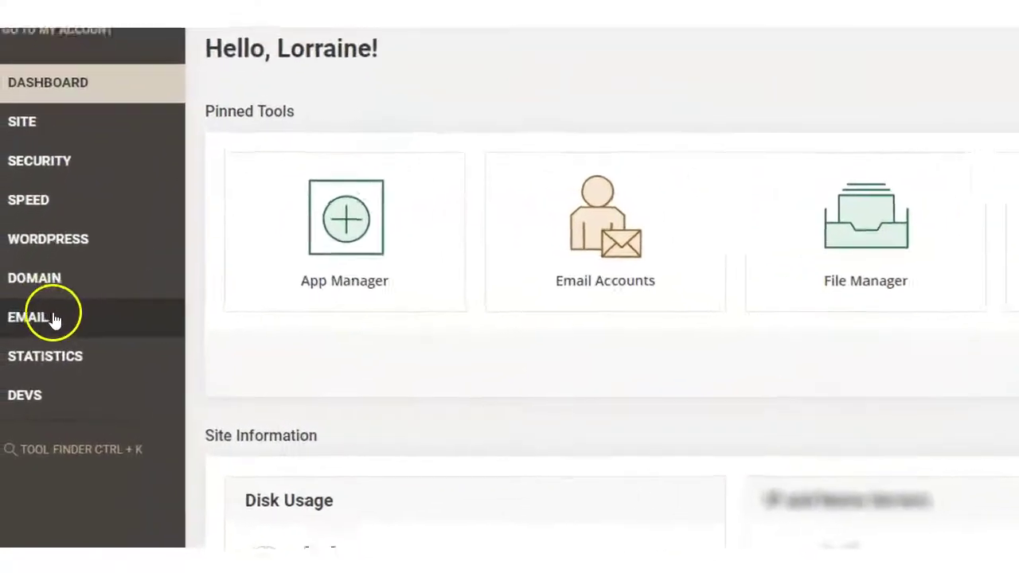
pyautogui.click(54, 318)
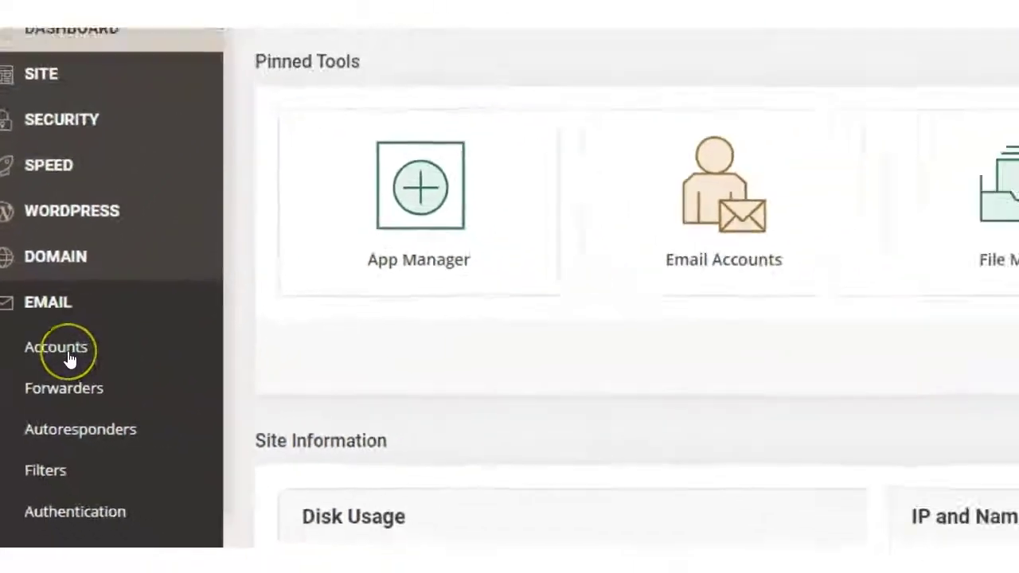
pyautogui.click(158, 319)
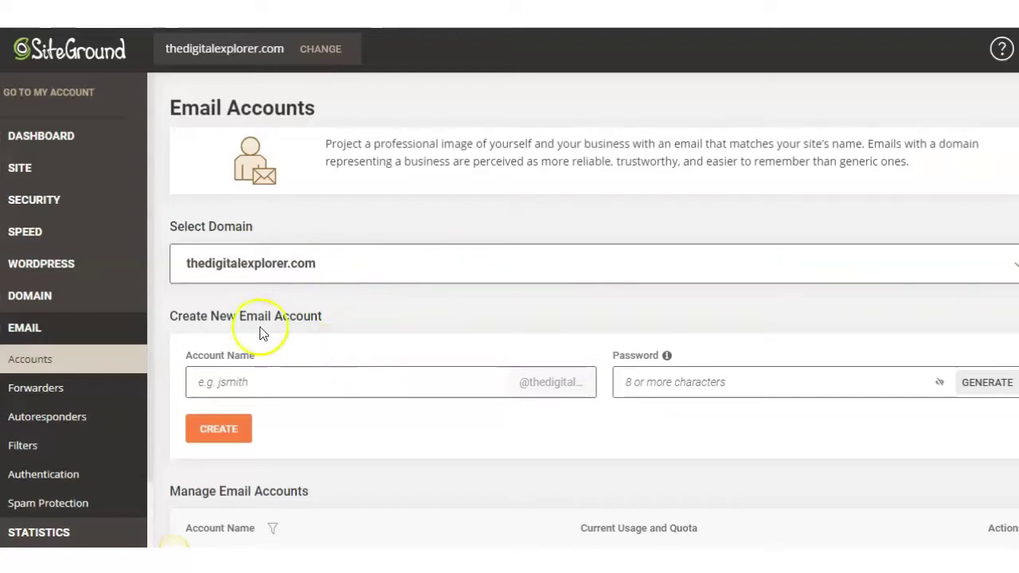
# Step: Create the new mailbox with the entered account name and a generated, copied, then regenerated strong password
pyautogui.click(281, 384)
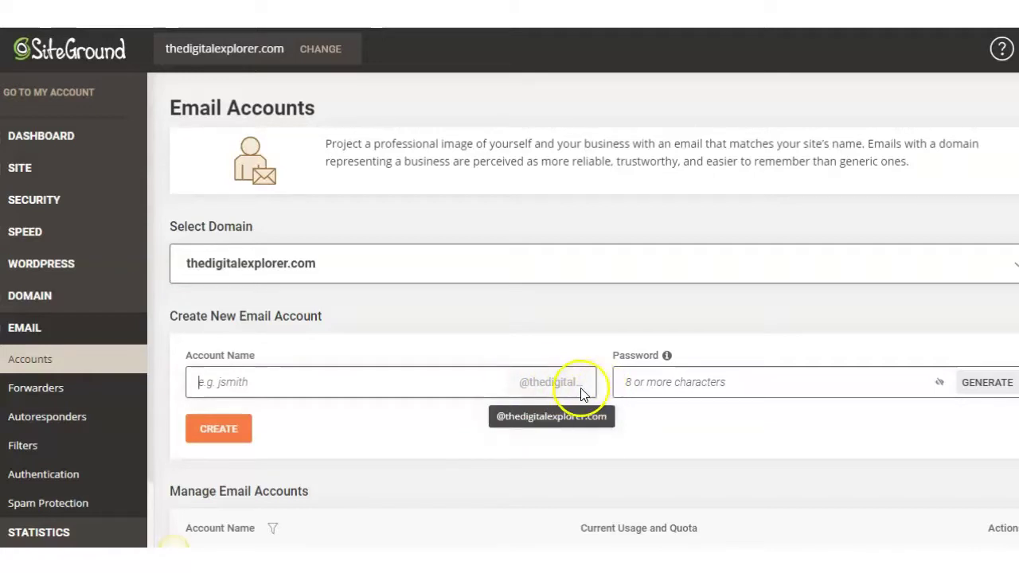
pyautogui.write('lorraine')
pyautogui.click(769, 381)
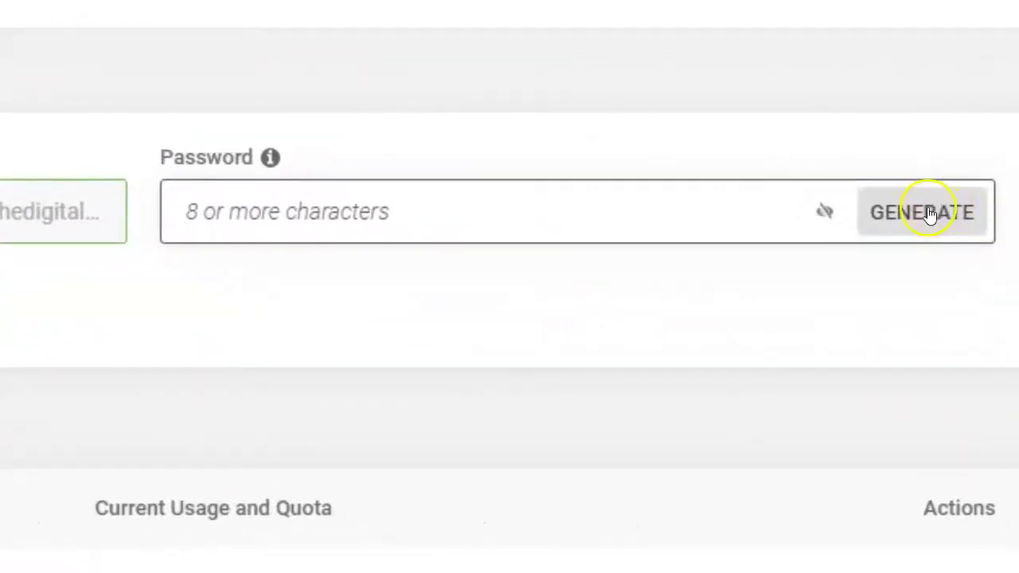
pyautogui.click(928, 213)
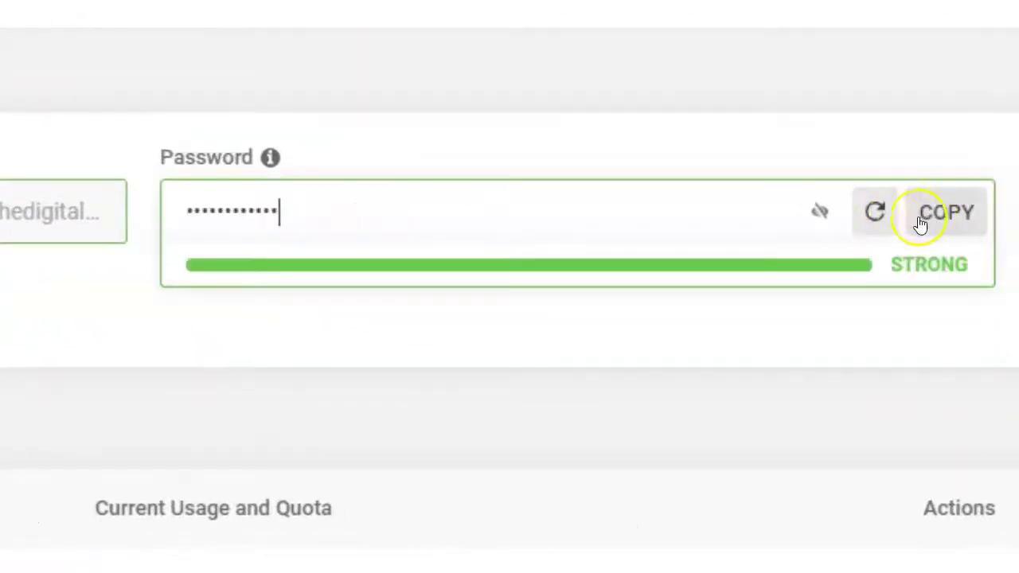
pyautogui.click(818, 214)
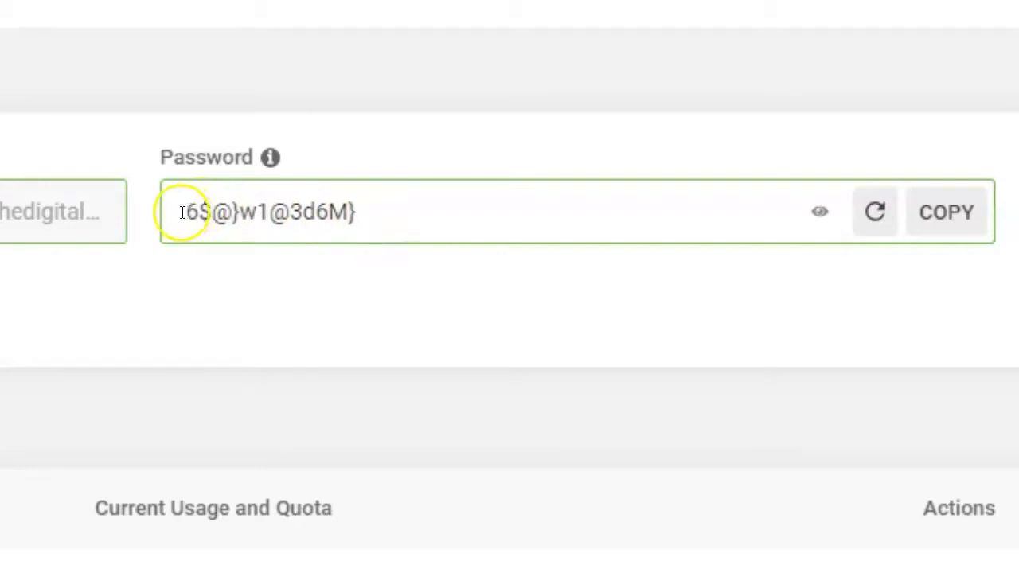
pyautogui.click(938, 215)
pyautogui.click(874, 213)
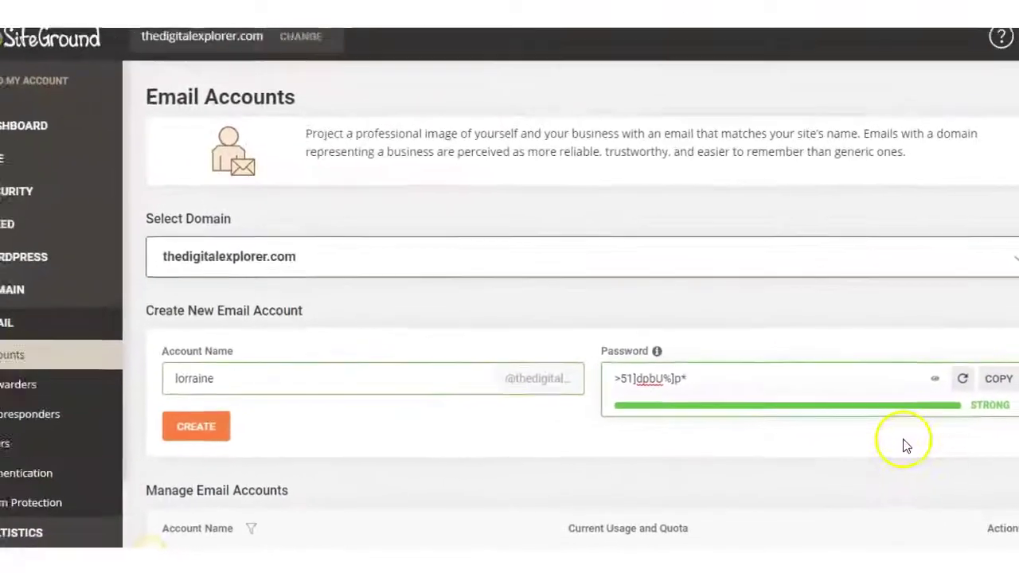
pyautogui.click(203, 434)
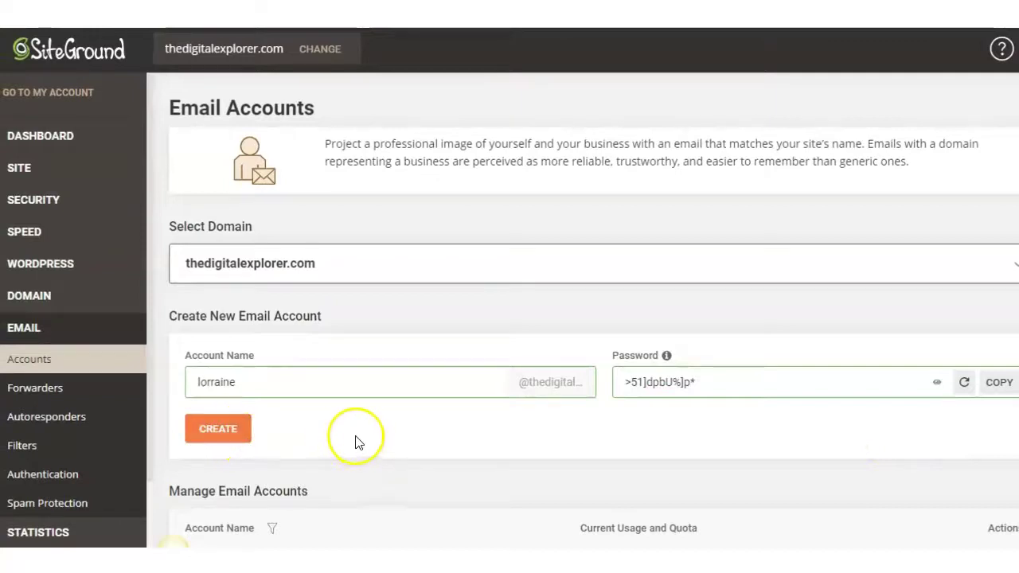
# Step: Check the mailbox in webmail, then view its manual settings: IMAP 993, POP3 995, SMTP 465
pyautogui.scroll(-1, 357, 437)
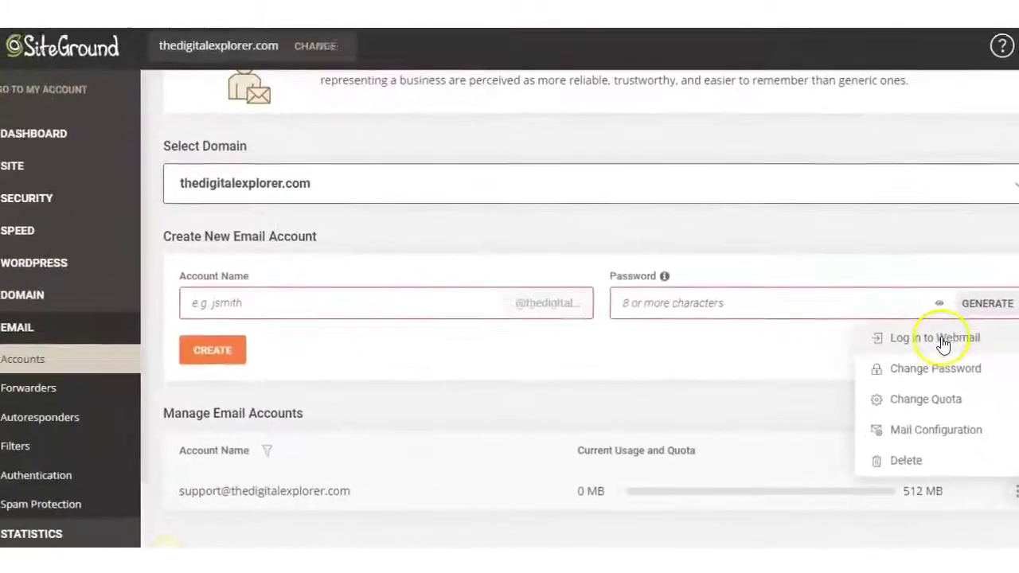
pyautogui.click(868, 248)
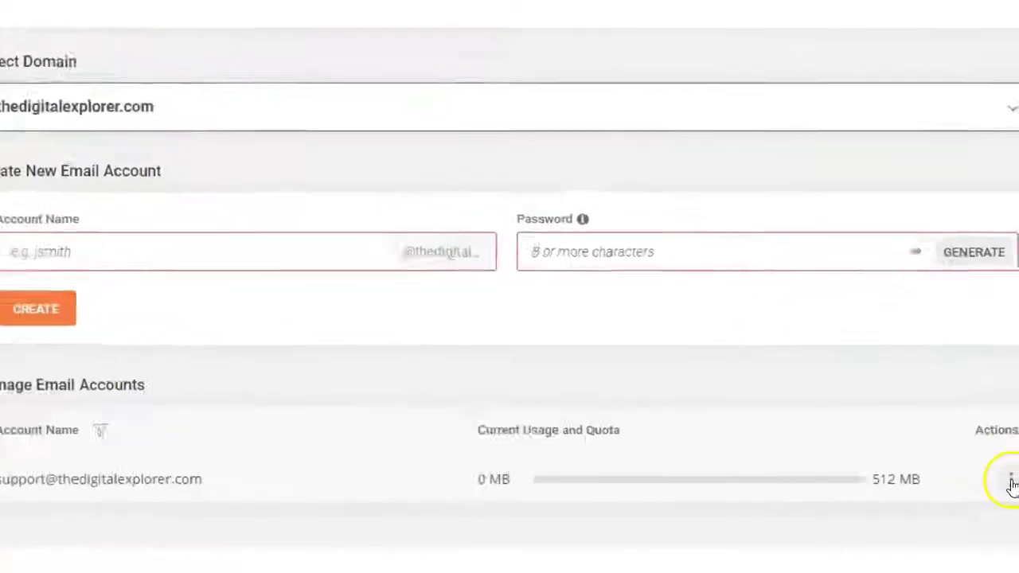
pyautogui.click(1010, 484)
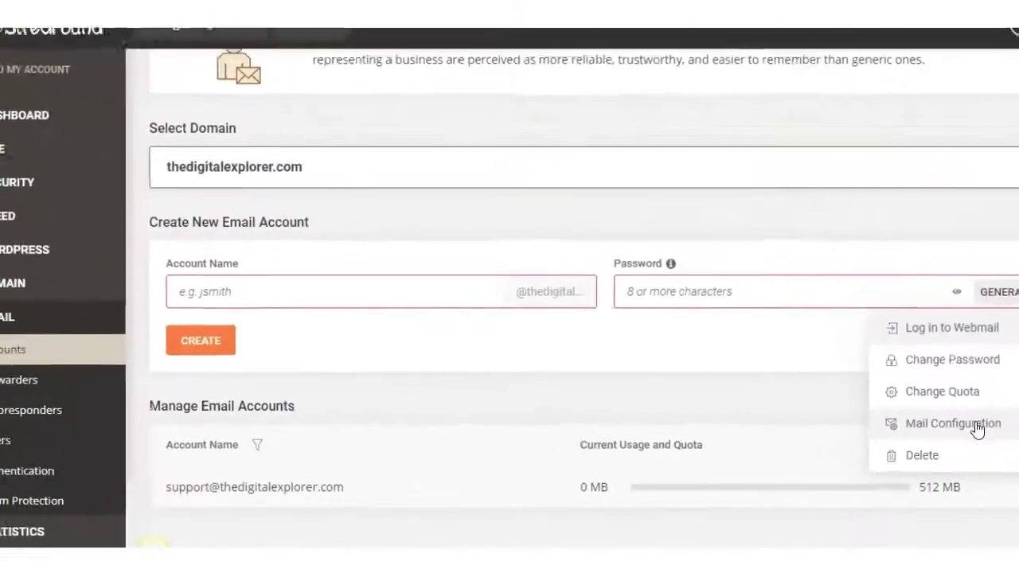
pyautogui.click(837, 286)
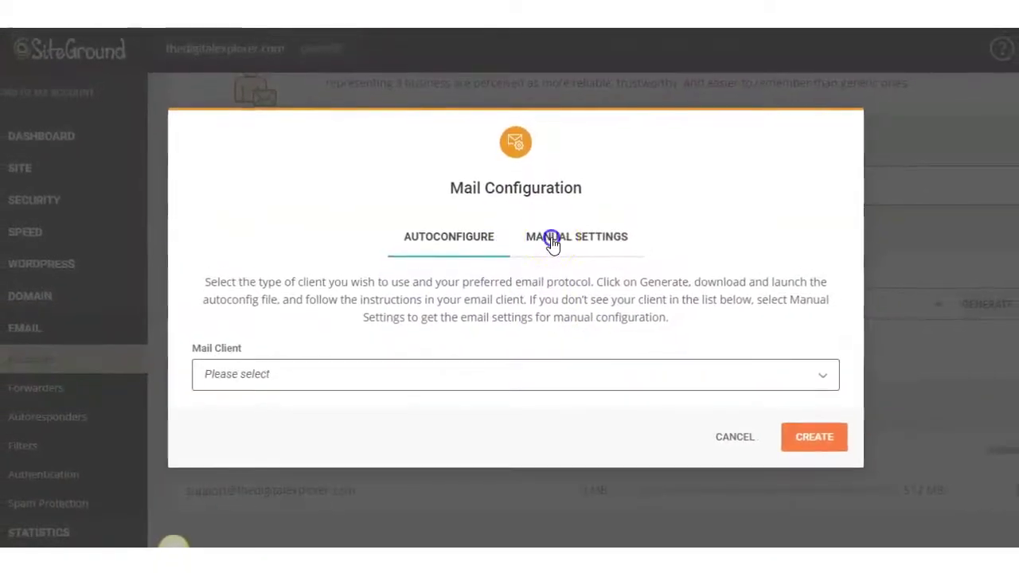
pyautogui.click(552, 239)
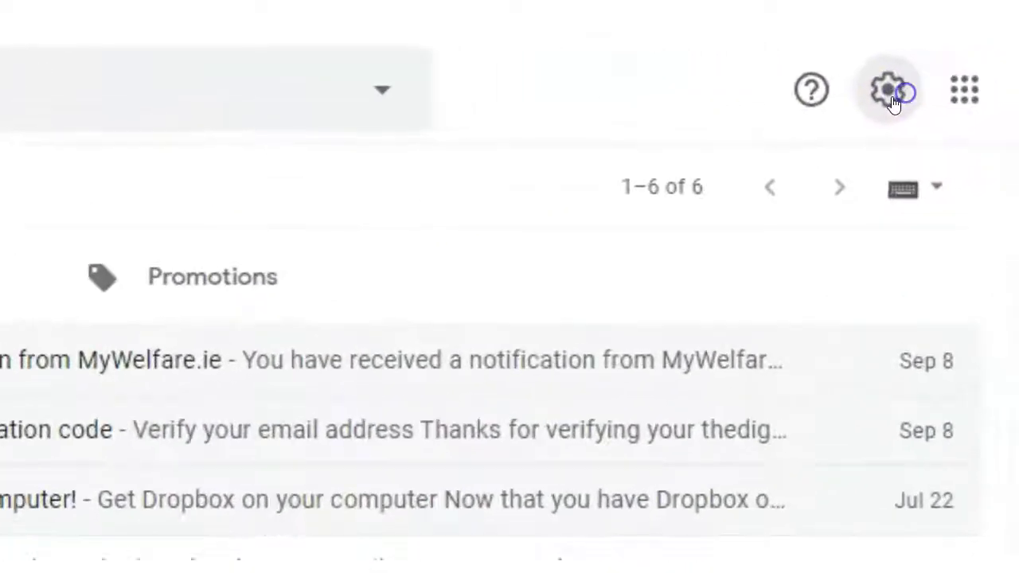
# Step: In Gmail's Accounts and Import settings, start adding a mail account under Check mail from other accounts
pyautogui.click(892, 97)
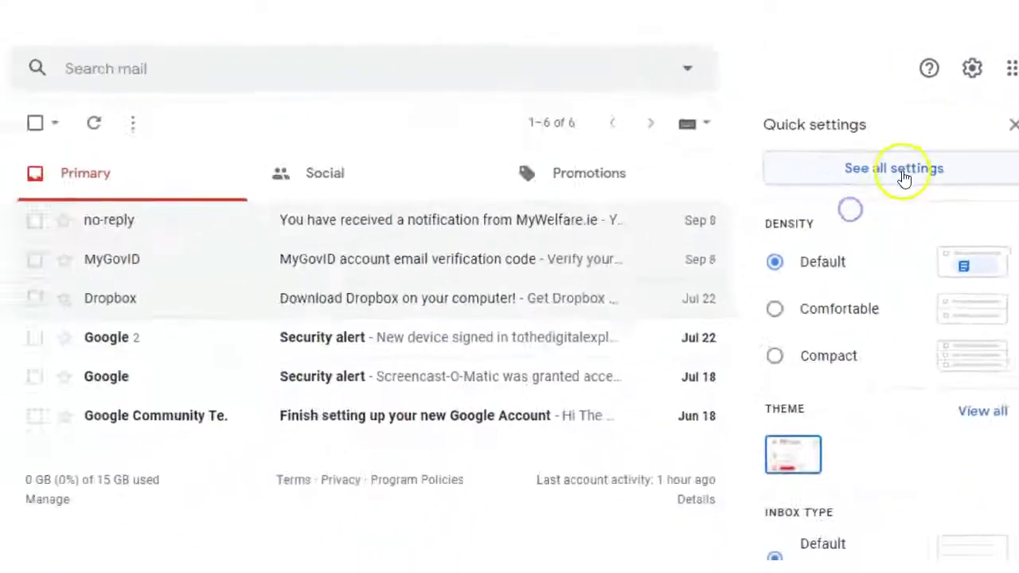
pyautogui.click(904, 177)
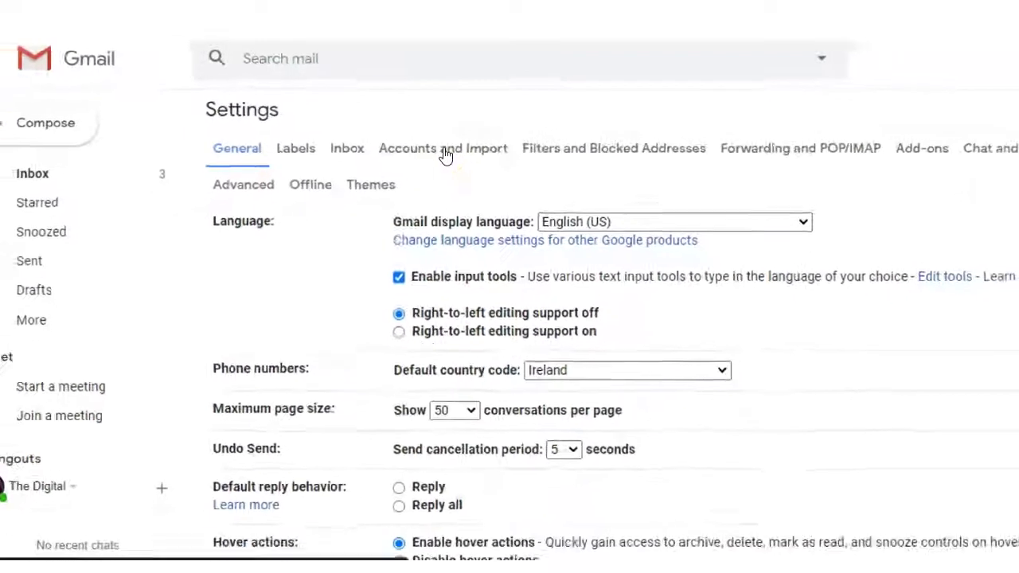
pyautogui.click(485, 191)
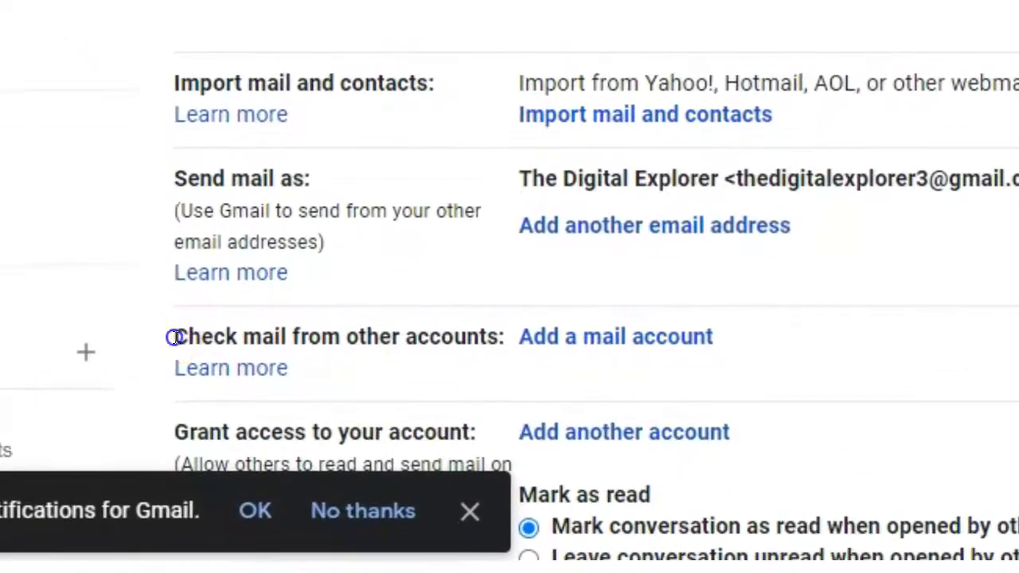
pyautogui.moveTo(175, 337); pyautogui.dragTo(472, 336)
pyautogui.click(571, 336)
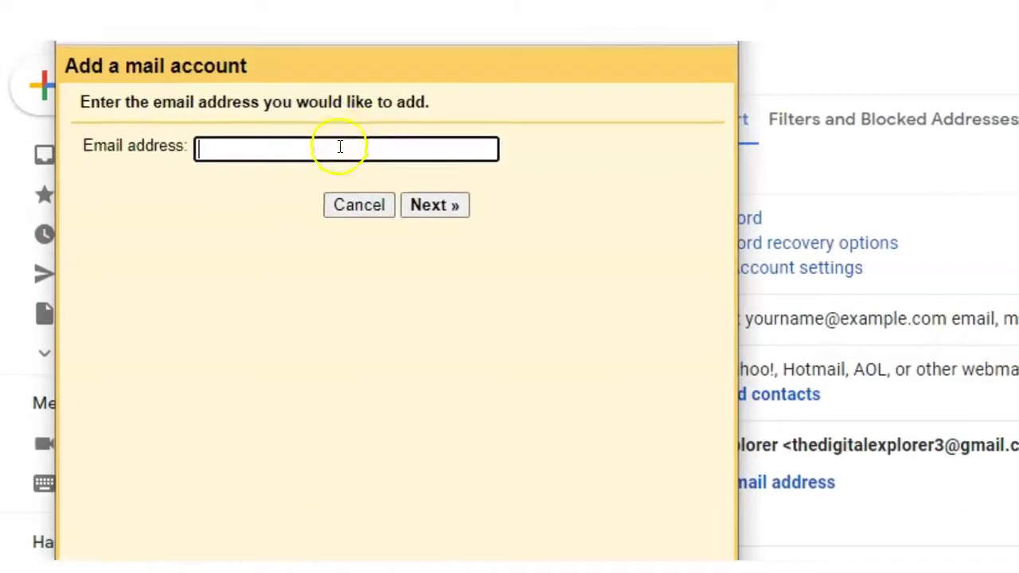
# Step: Paste the business email address and continue to the POP3 import settings
pyautogui.rightClick(338, 147)
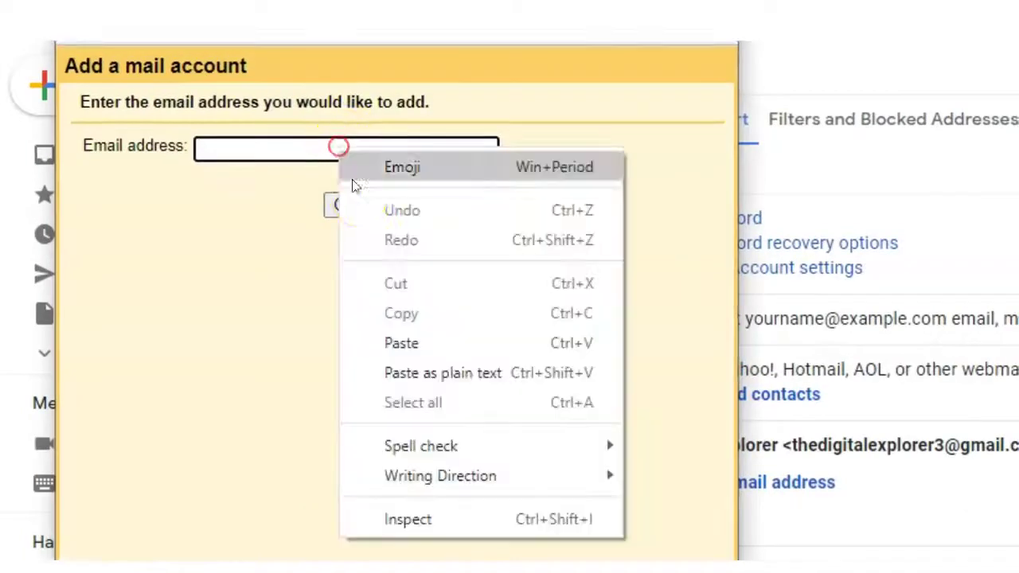
pyautogui.click(390, 344)
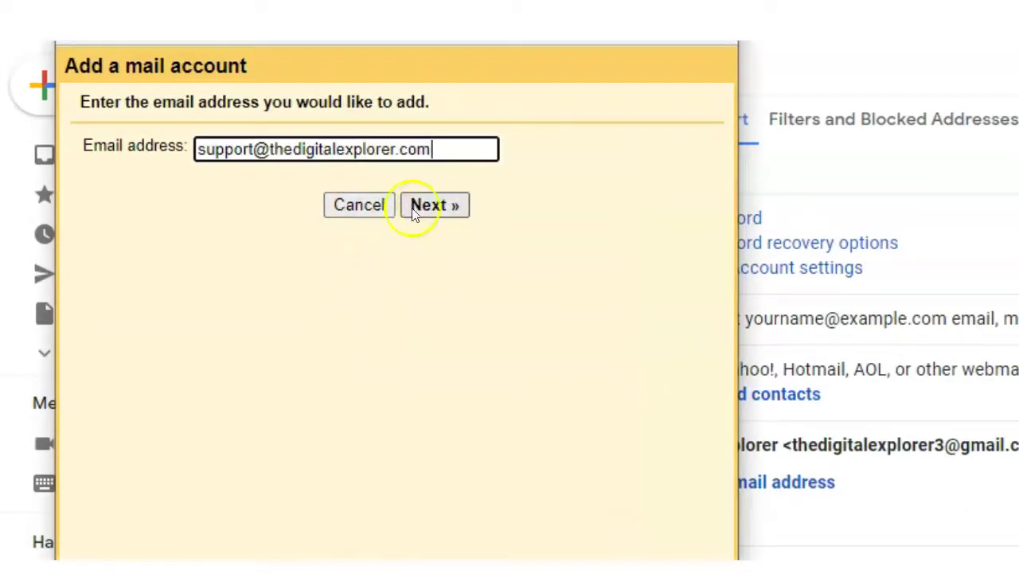
pyautogui.click(435, 208)
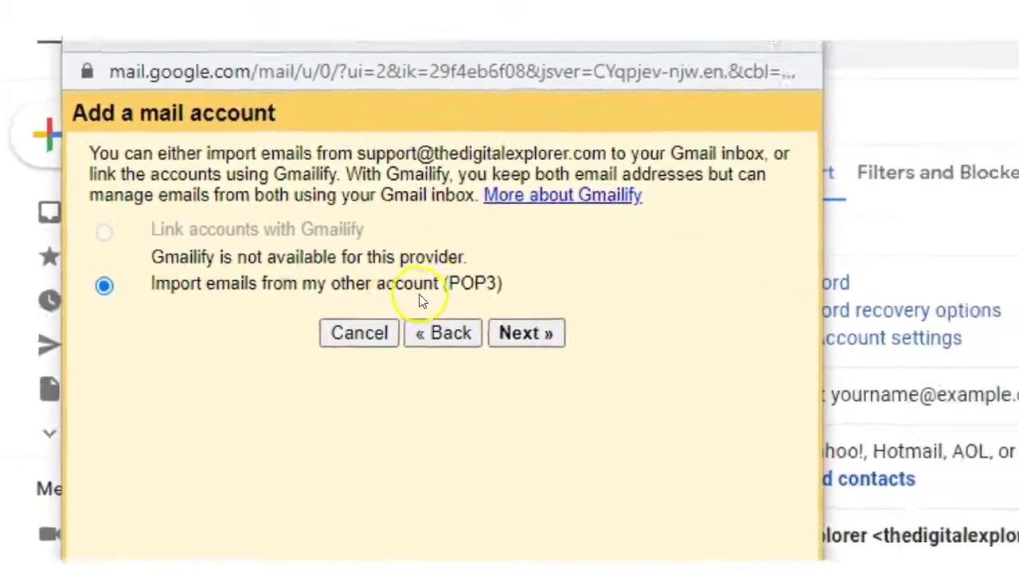
pyautogui.click(438, 264)
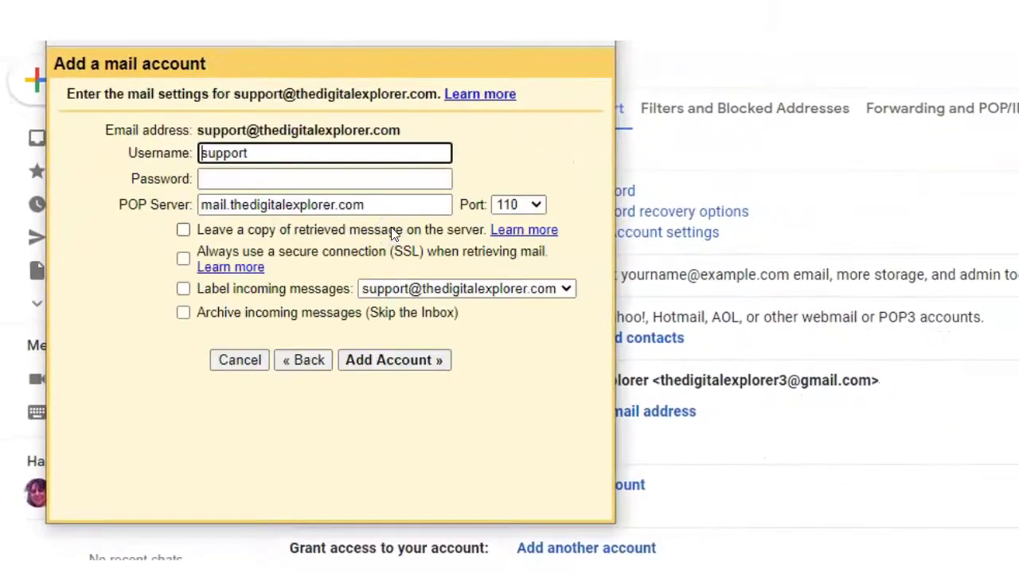
# Step: Complete the POP3 username with the full email address and enter the mailbox password
pyautogui.click(213, 175)
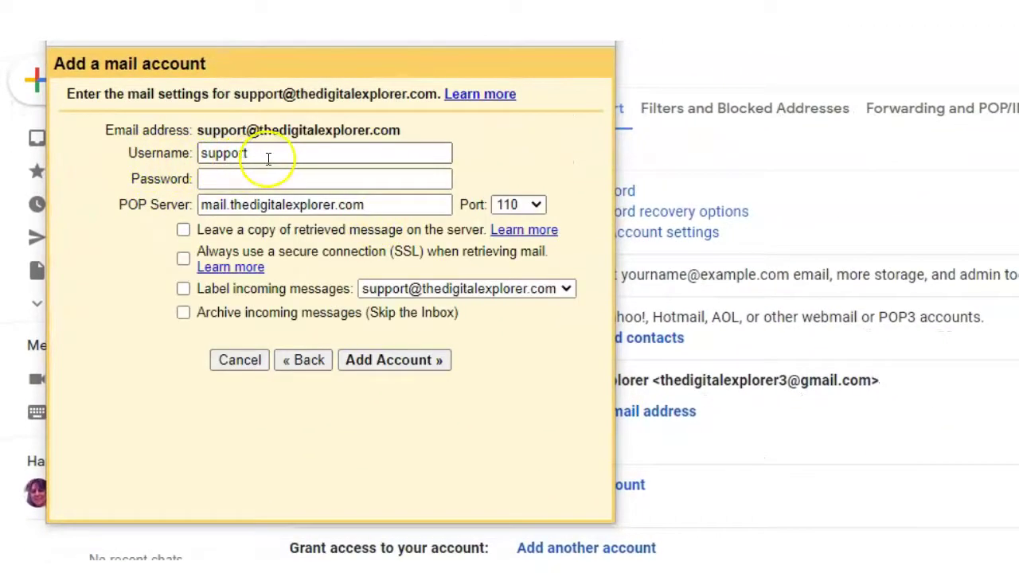
pyautogui.hotkey('ctrl', 'v')
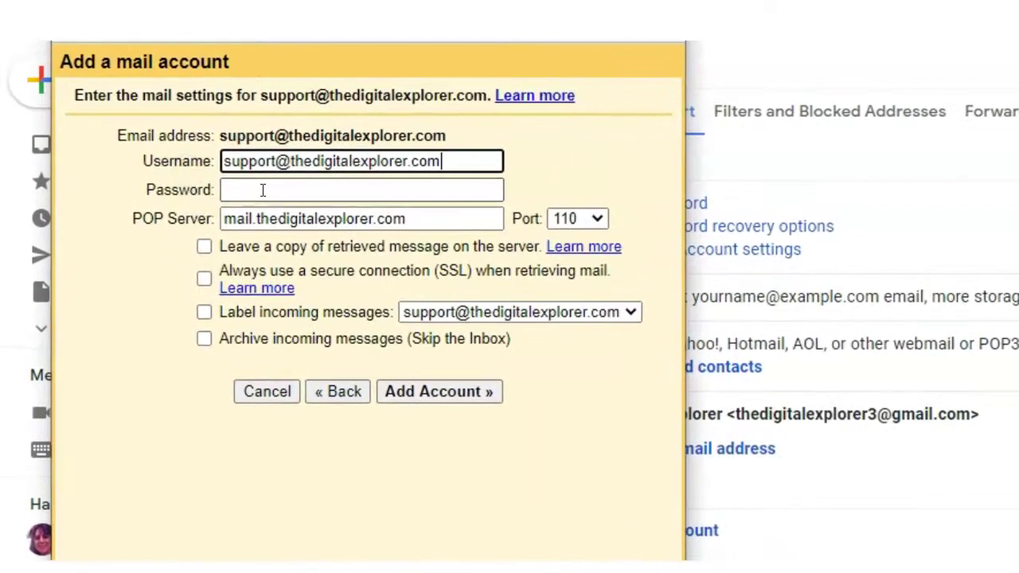
pyautogui.click(235, 178)
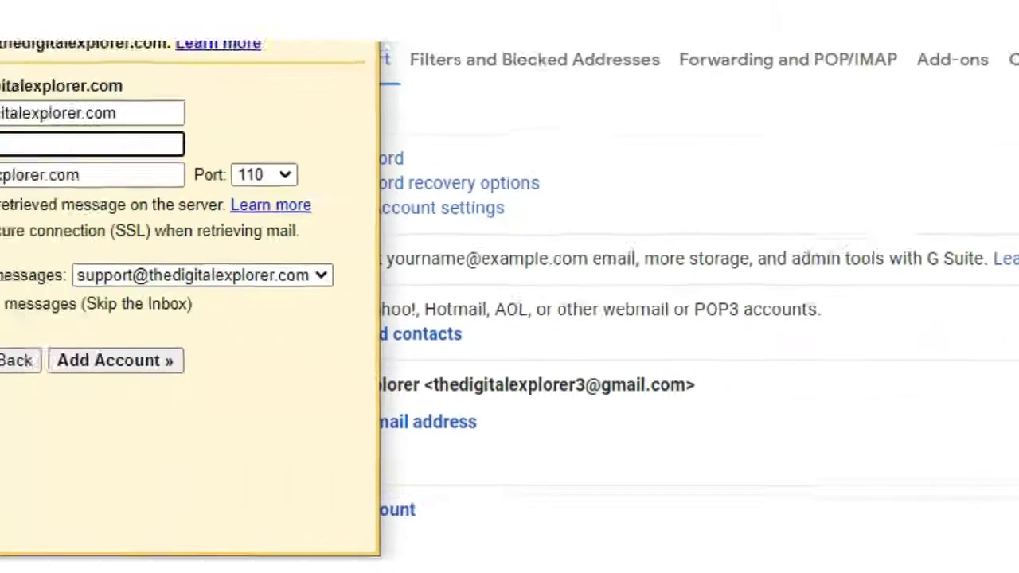
pyautogui.write('***')
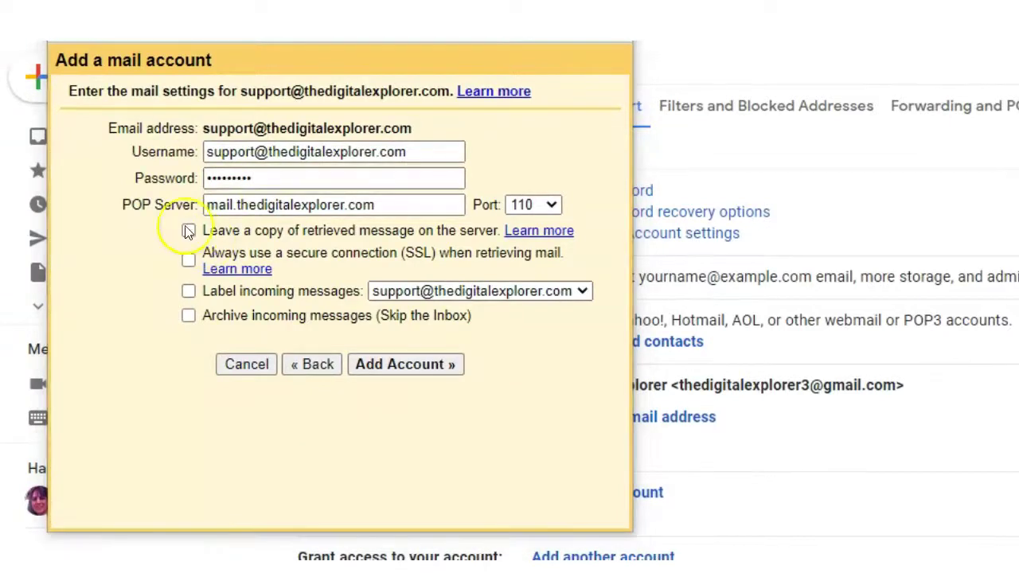
# Step: Set POP port 995 and server thedigitalexplorer.com, enabling SSL and labelling of incoming messages
pyautogui.click(156, 221)
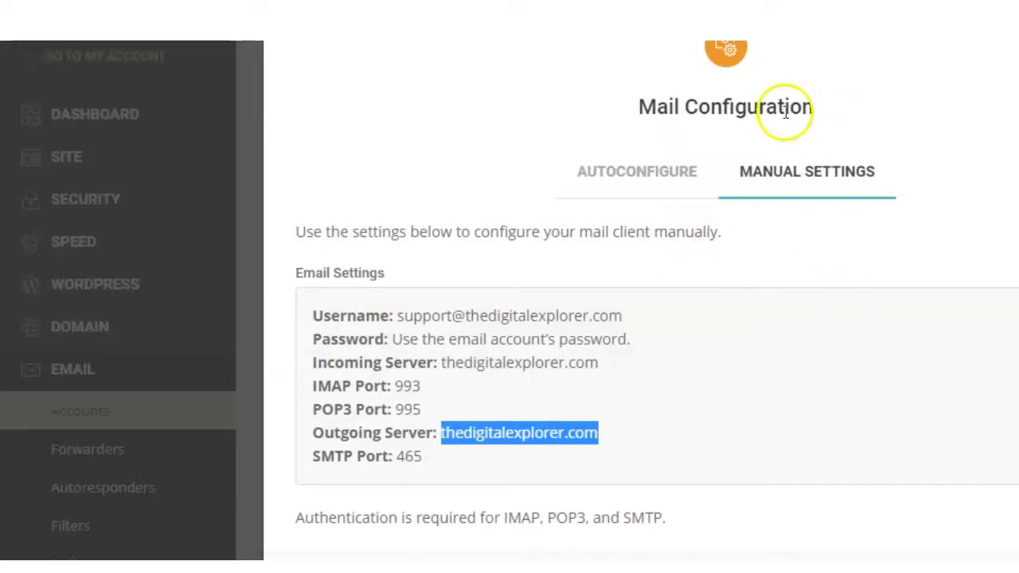
pyautogui.click(807, 152)
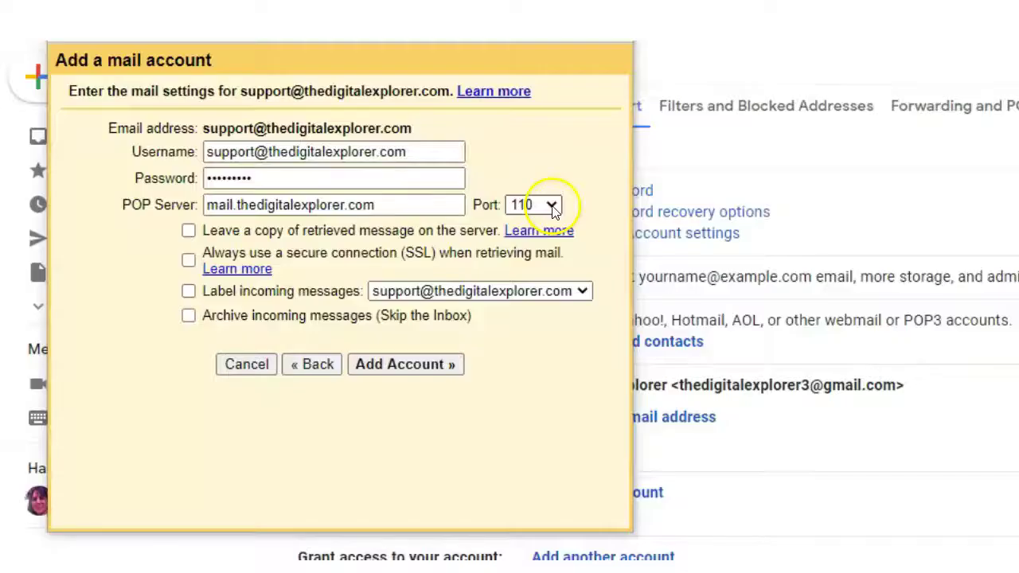
pyautogui.click(554, 208)
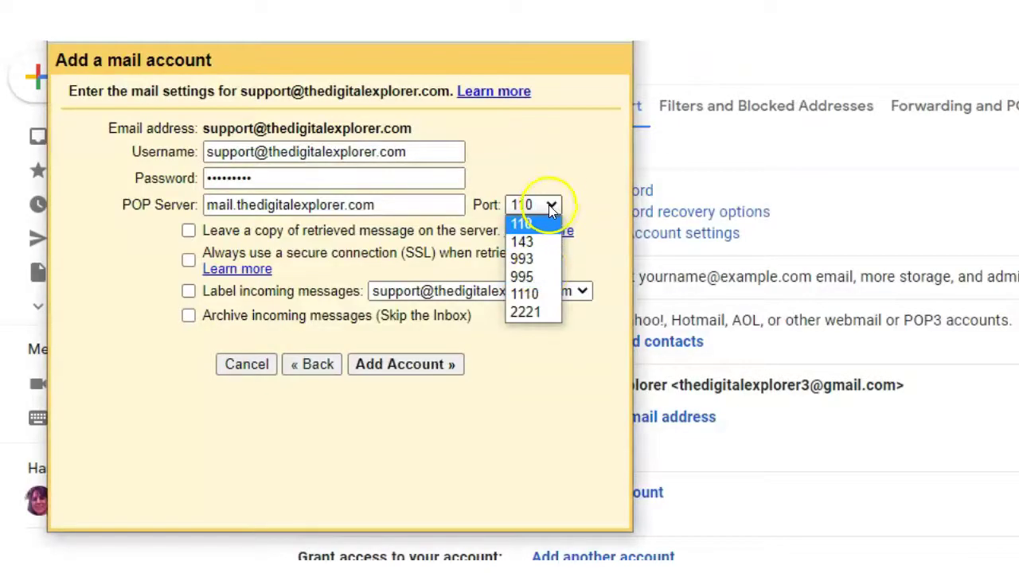
pyautogui.click(539, 276)
pyautogui.click(234, 205)
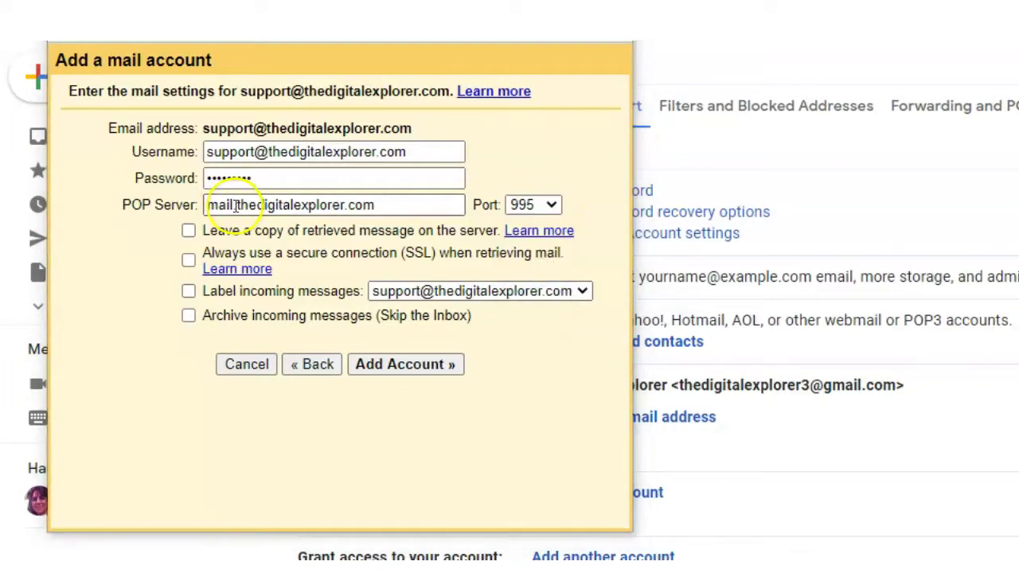
pyautogui.press('BackSpace')
pyautogui.press('BackSpace')
pyautogui.press('BackSpace')
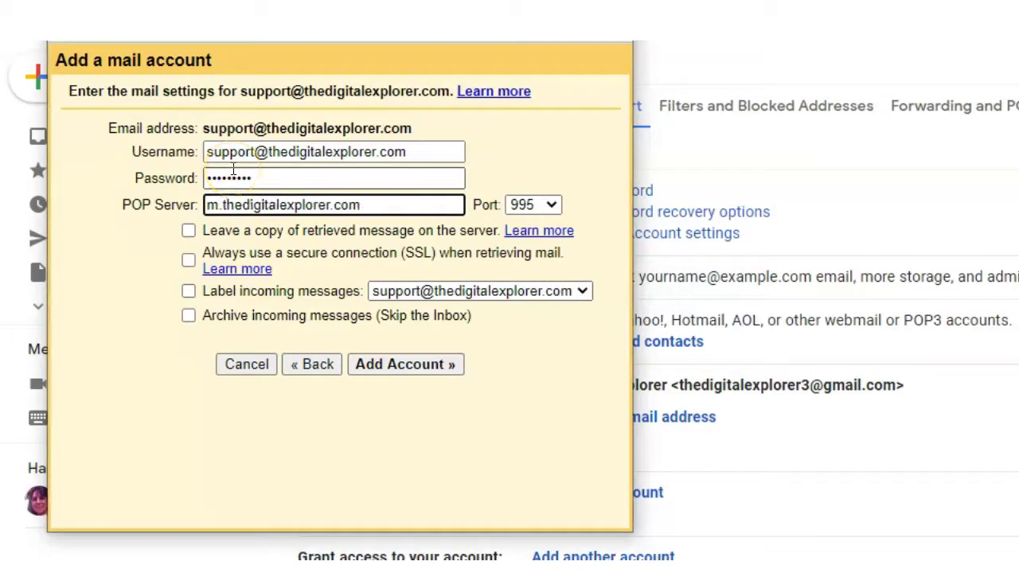
pyautogui.press('BackSpace')
pyautogui.press('BackSpace')
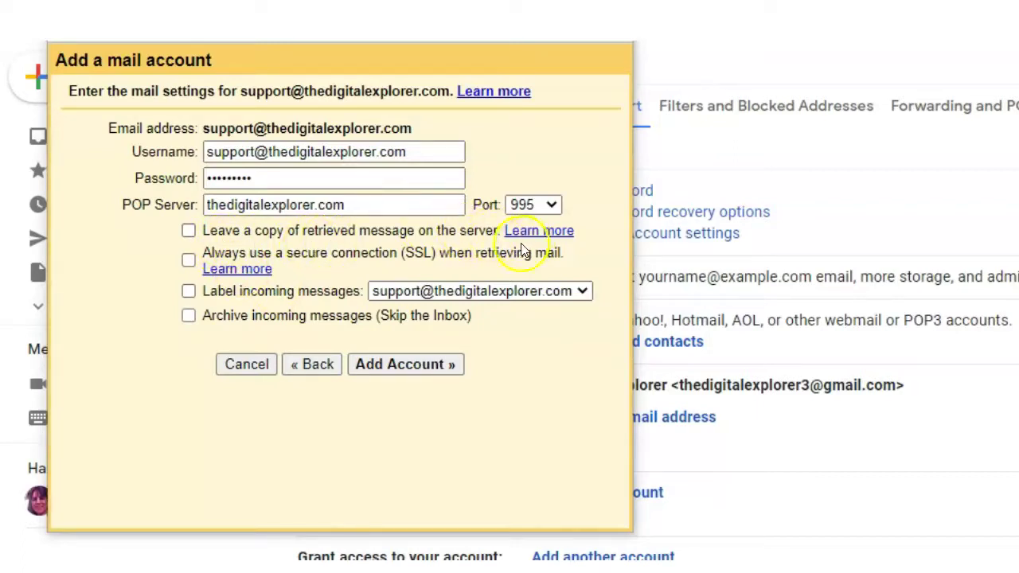
pyautogui.click(188, 263)
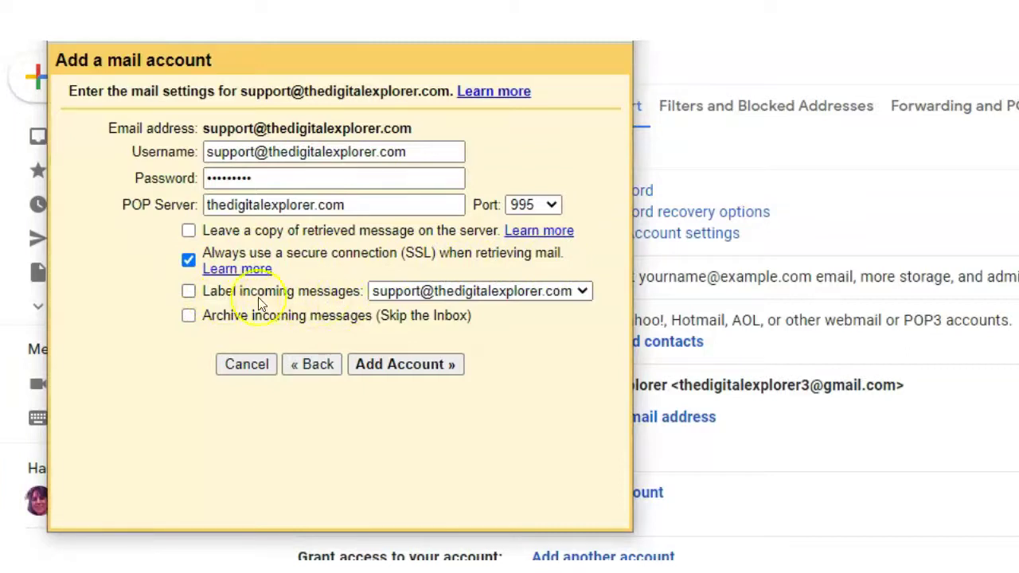
pyautogui.click(188, 292)
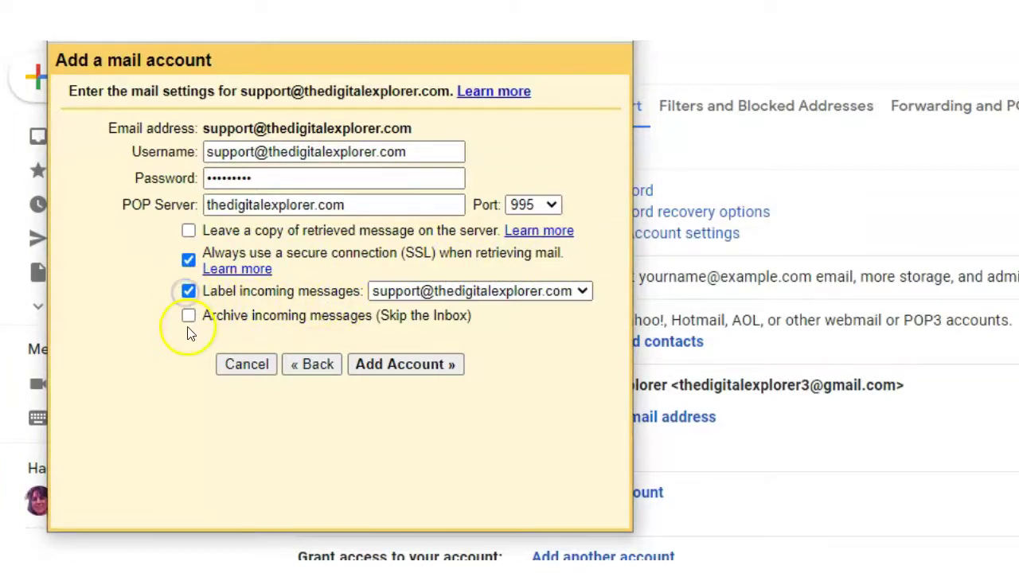
# Step: Add the POP3 account without saving the browser password, and choose to send mail as it
pyautogui.click(410, 364)
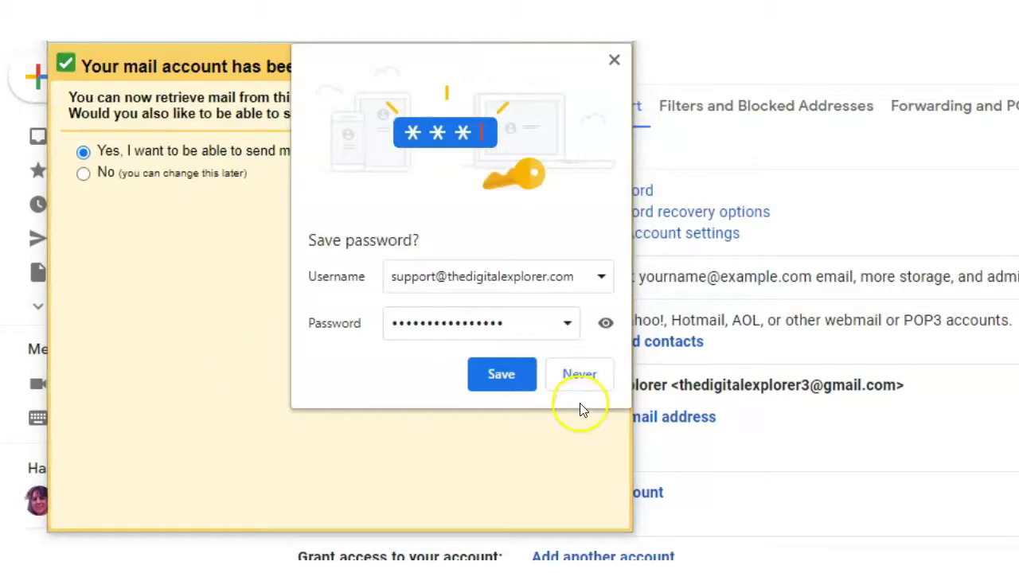
pyautogui.click(578, 366)
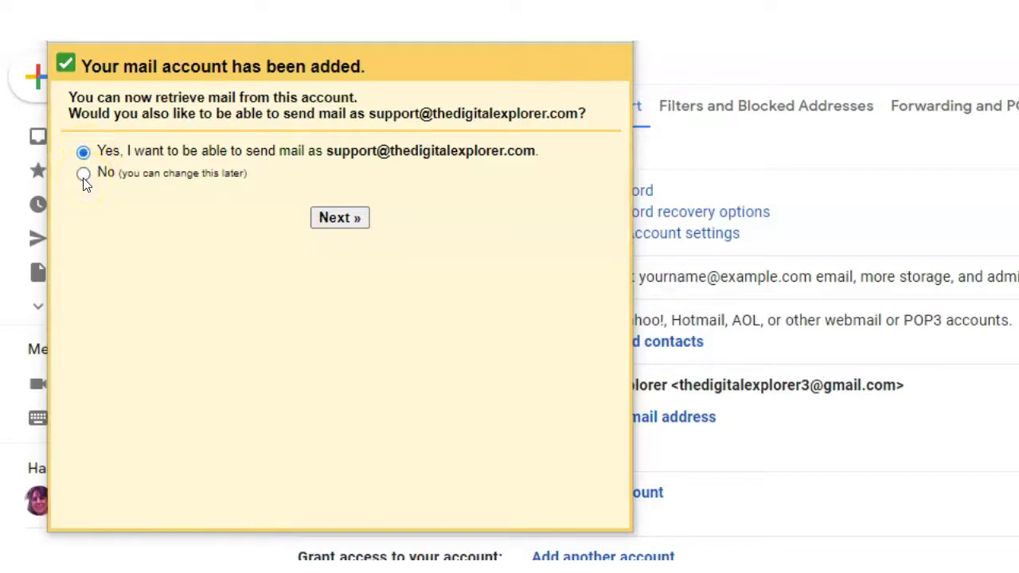
pyautogui.click(340, 225)
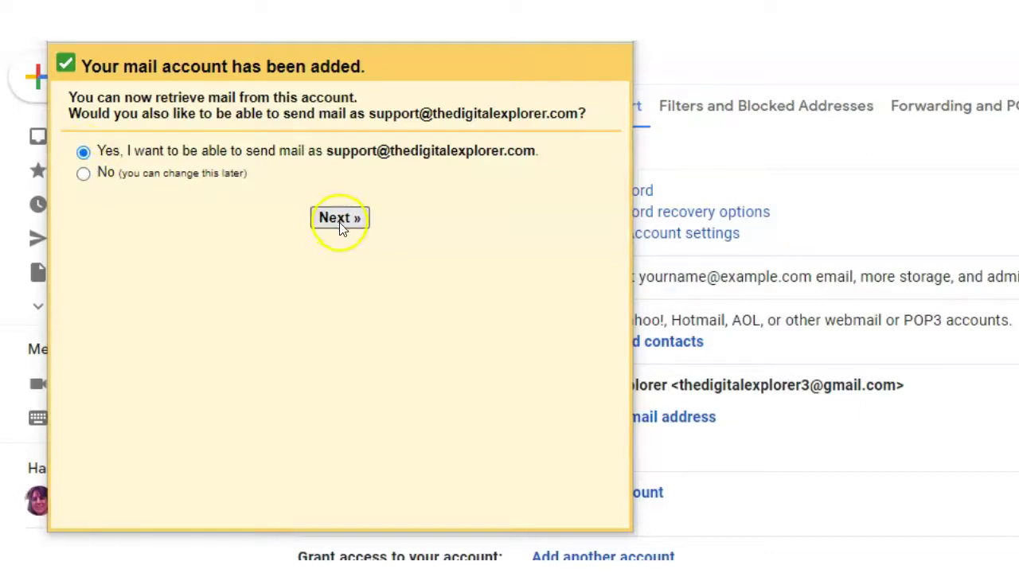
pyautogui.click(340, 225)
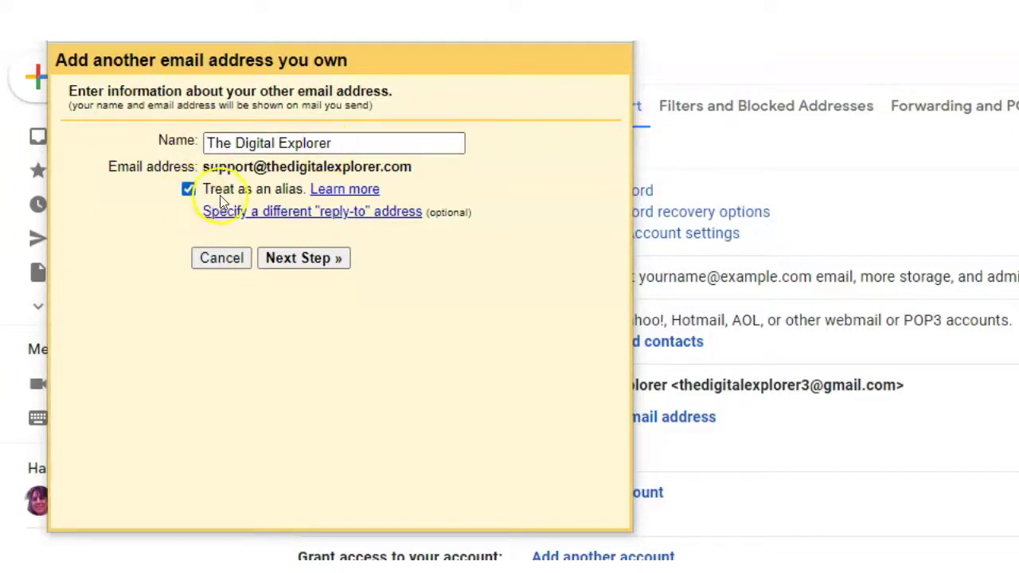
# Step: Set the outgoing SMTP server to thedigitalexplorer.com on port 465
pyautogui.click(319, 263)
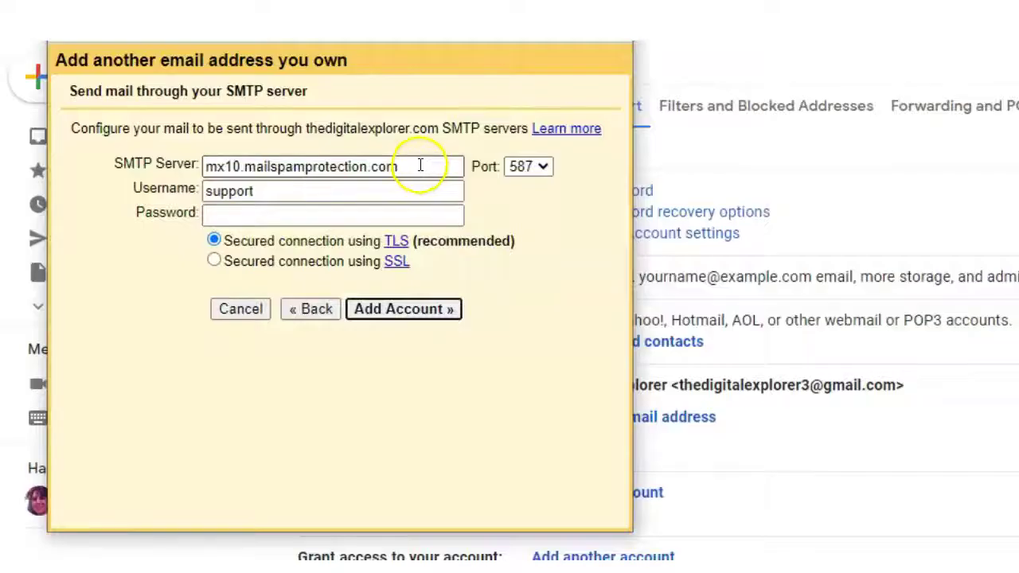
pyautogui.moveTo(420, 166); pyautogui.dragTo(151, 169)
pyautogui.rightClick(270, 172)
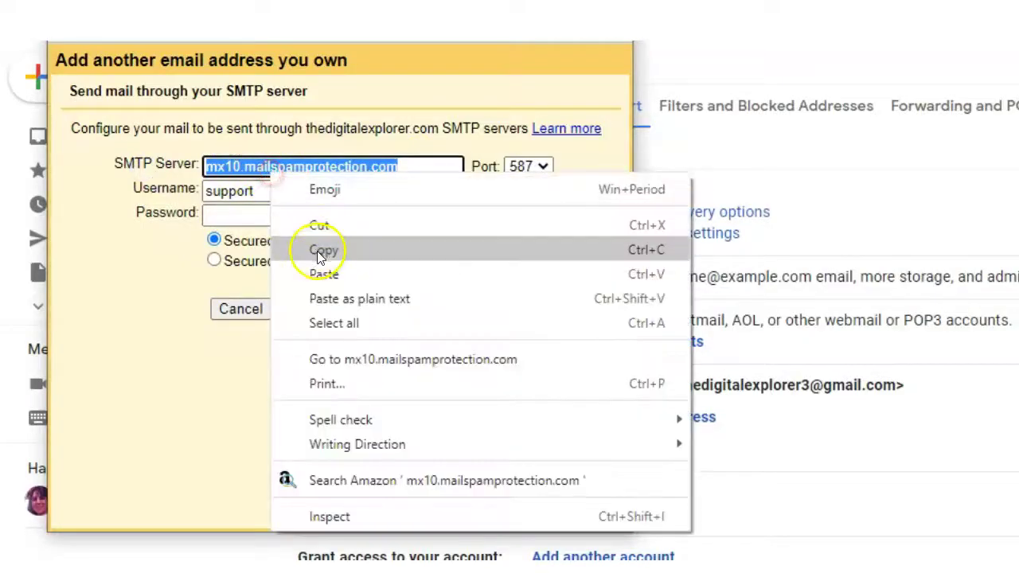
pyautogui.click(322, 274)
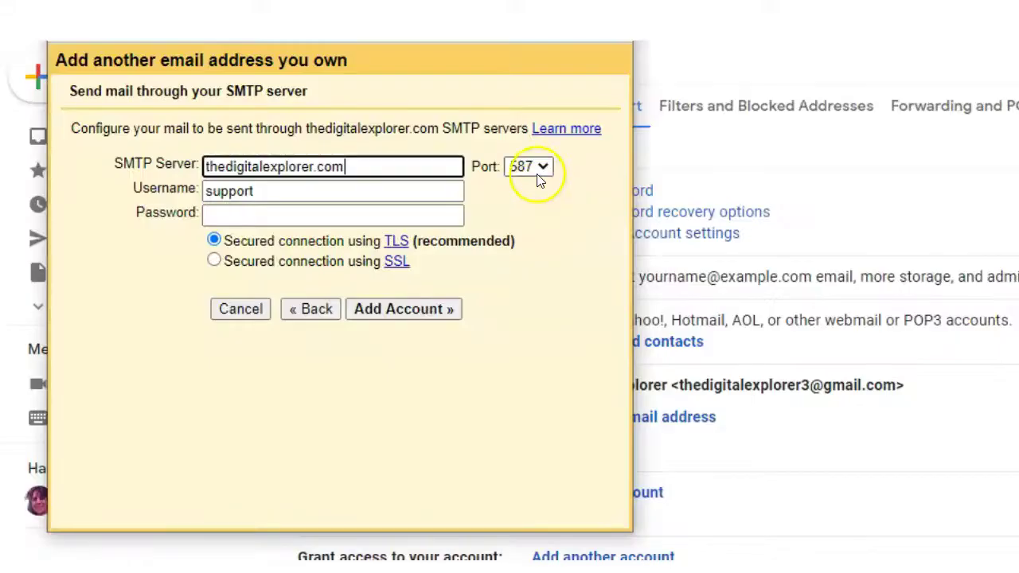
pyautogui.click(541, 168)
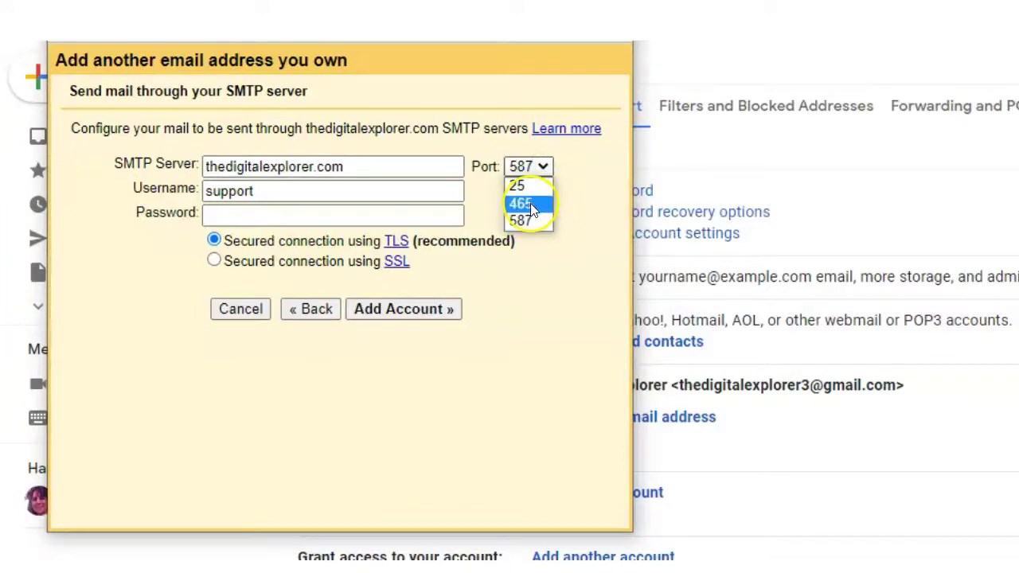
pyautogui.click(540, 205)
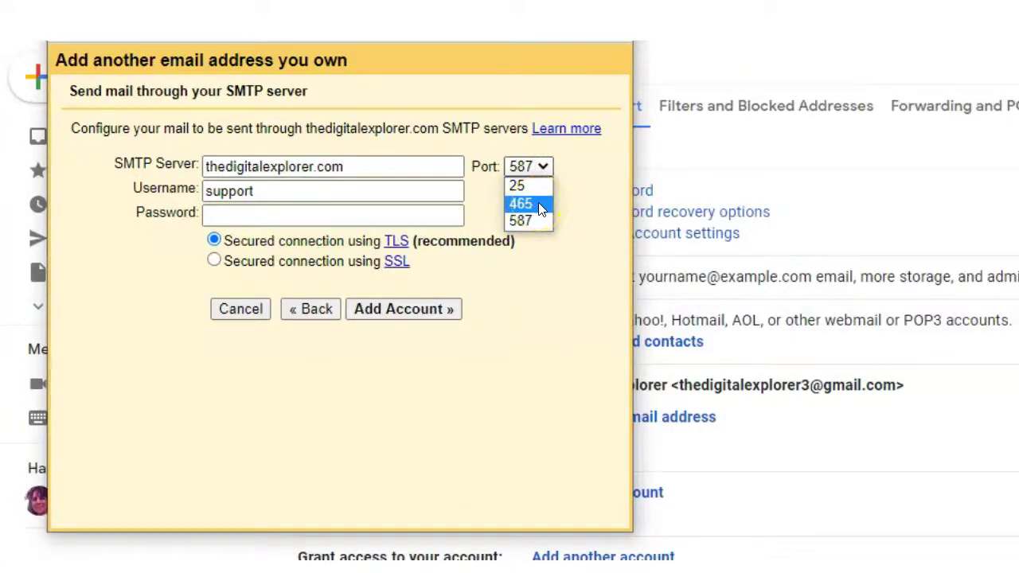
pyautogui.click(540, 205)
# Step: Complete the SMTP username with the domain, enter the SMTP password, and submit
pyautogui.click(262, 191)
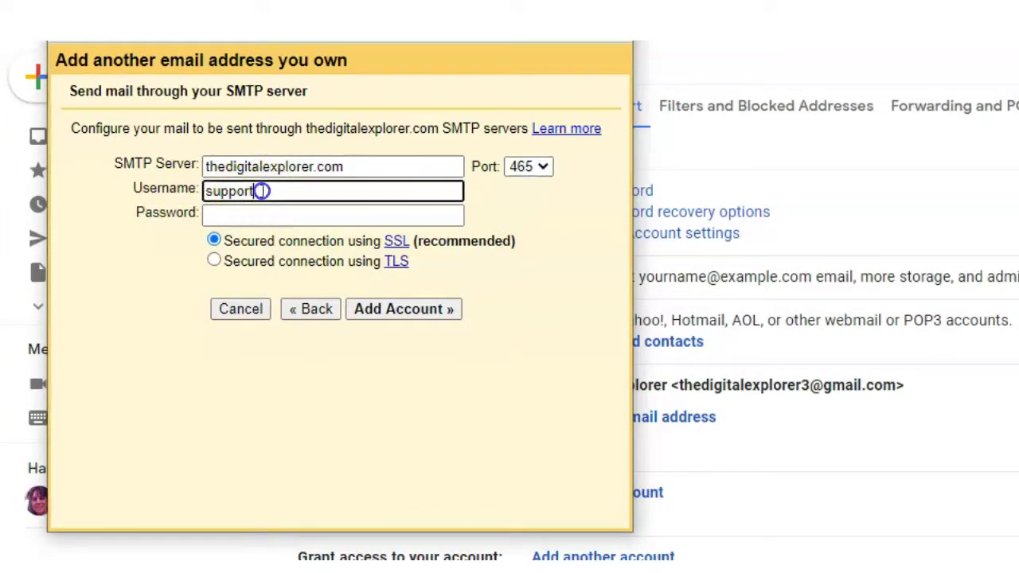
pyautogui.write('@digitalexplorer.com')
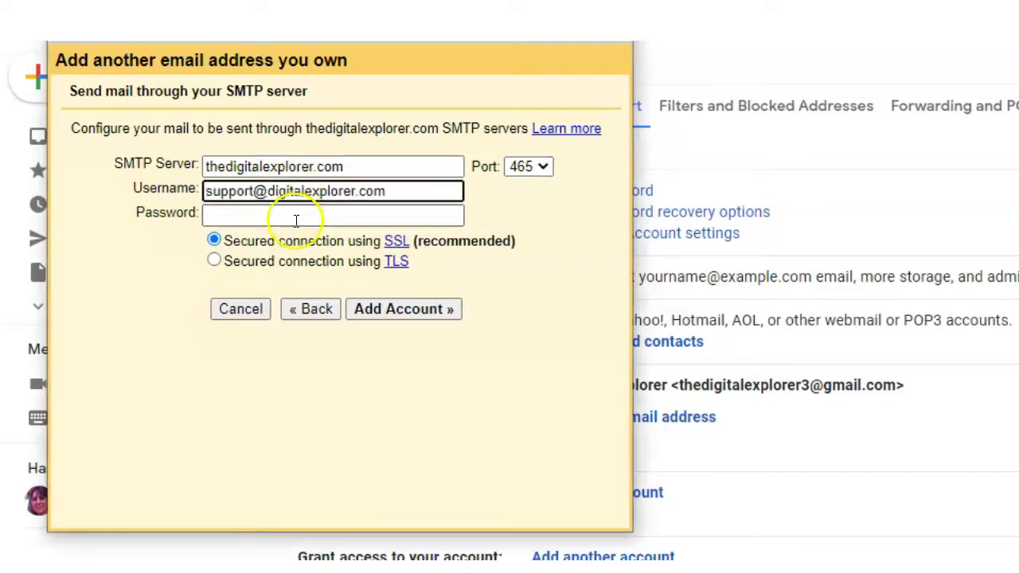
pyautogui.click(292, 216)
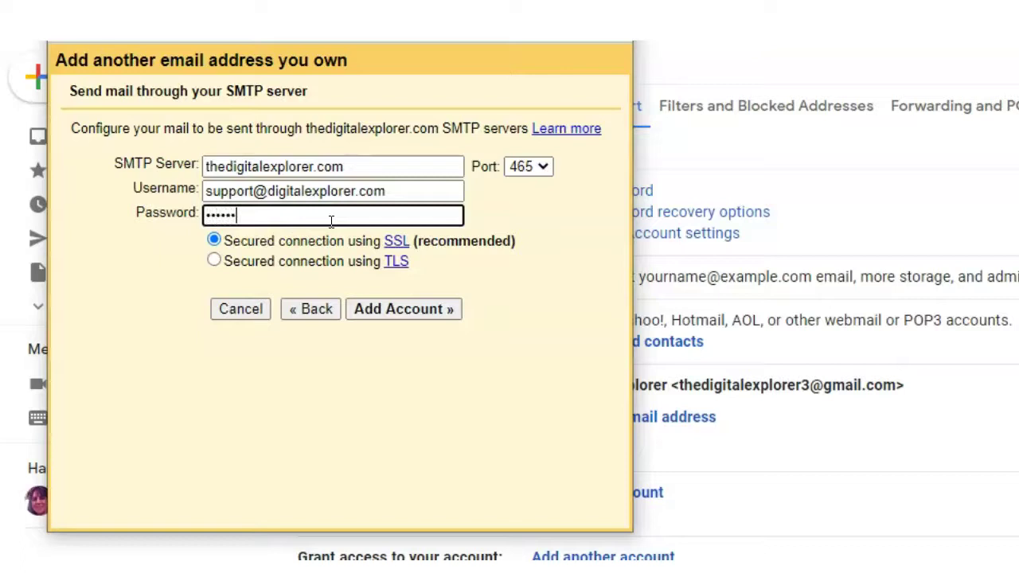
pyautogui.write('••••••••••••••••')
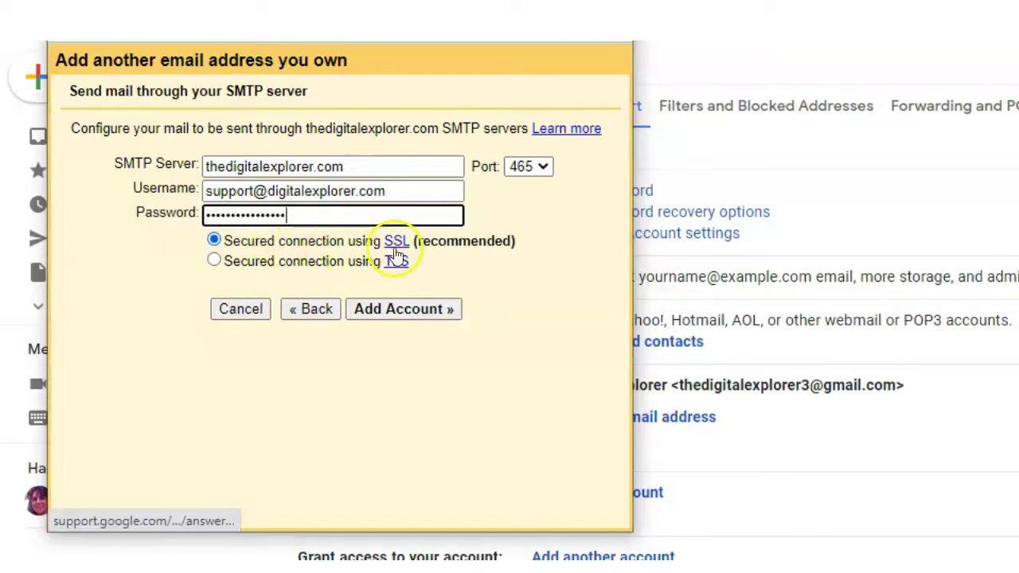
pyautogui.click(412, 310)
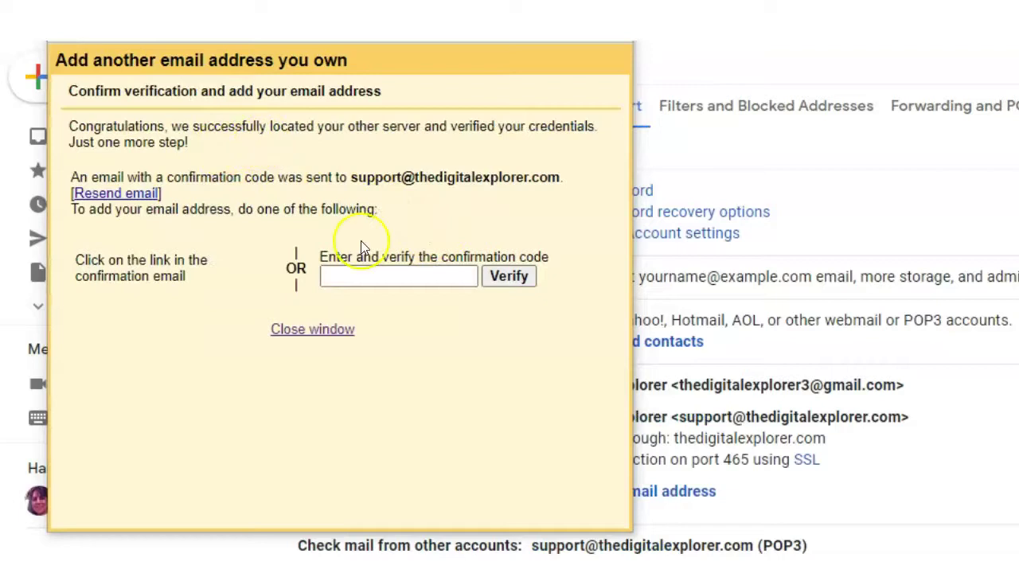
# Step: Put the cursor in Gmail's confirmation code field
pyautogui.click(454, 288)
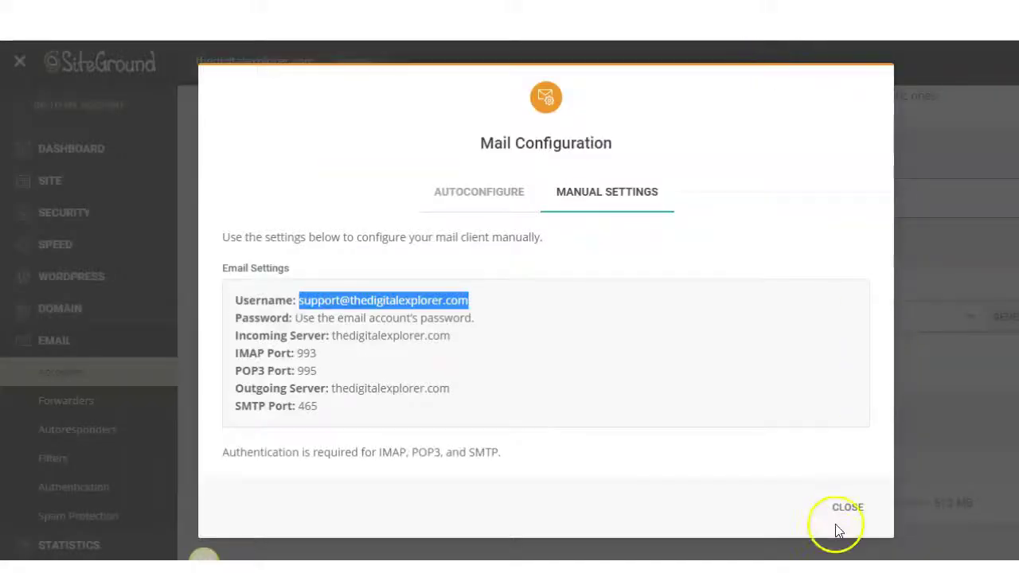
# Step: Close Mail Configuration, log in to webmail, and copy the code from the Gmail Confirmation email
pyautogui.click(846, 512)
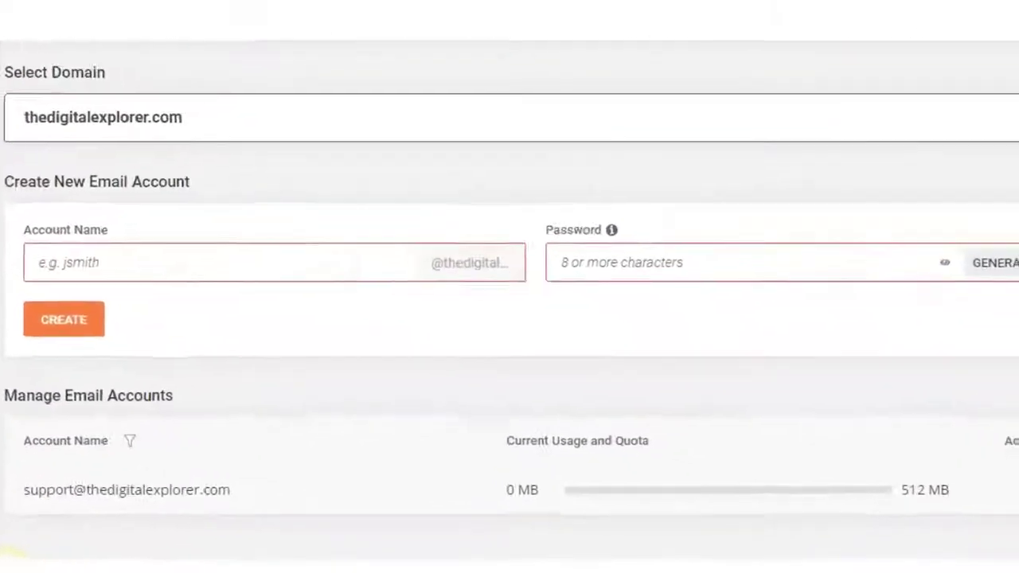
pyautogui.click(1001, 503)
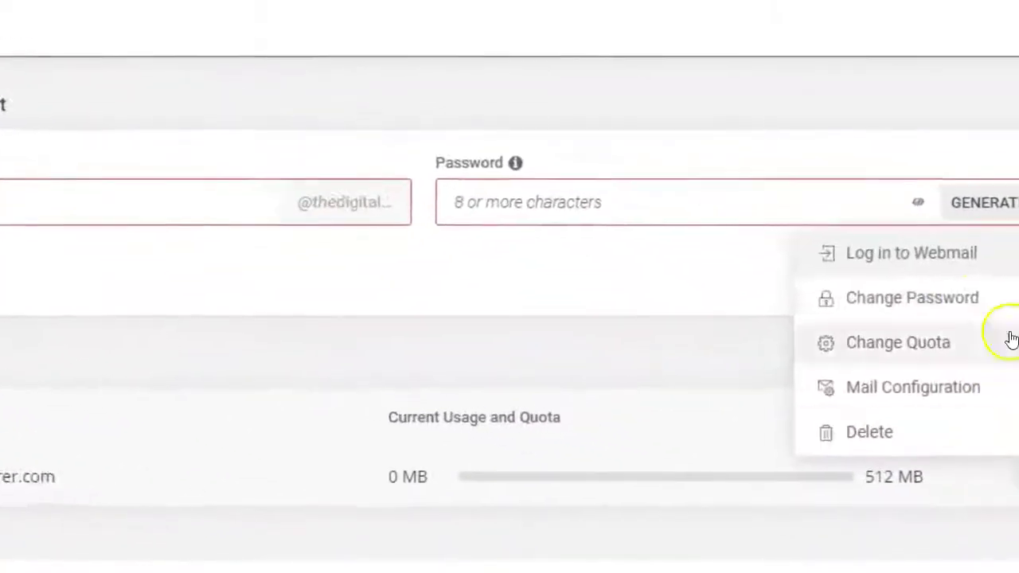
pyautogui.click(936, 247)
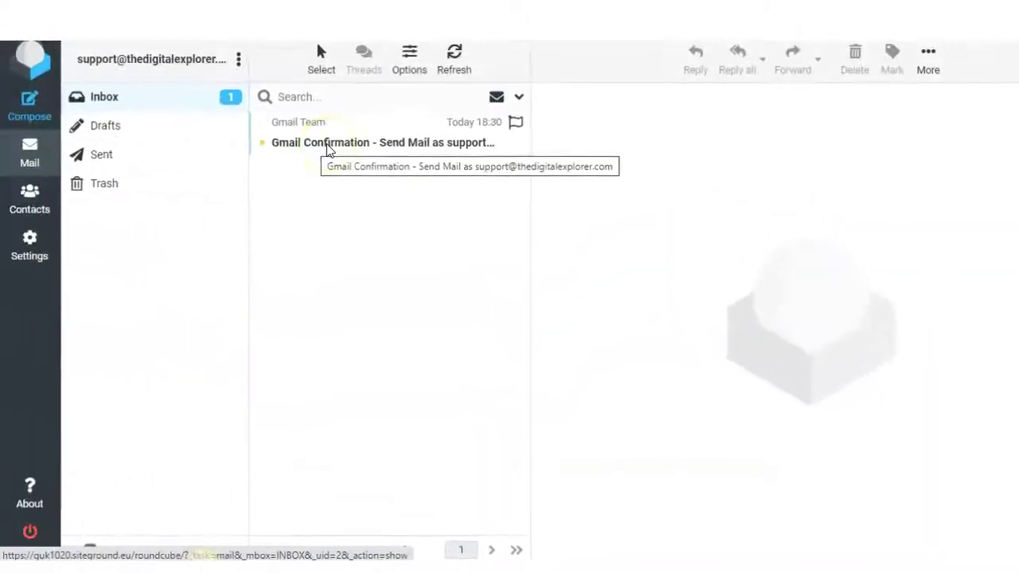
pyautogui.click(345, 145)
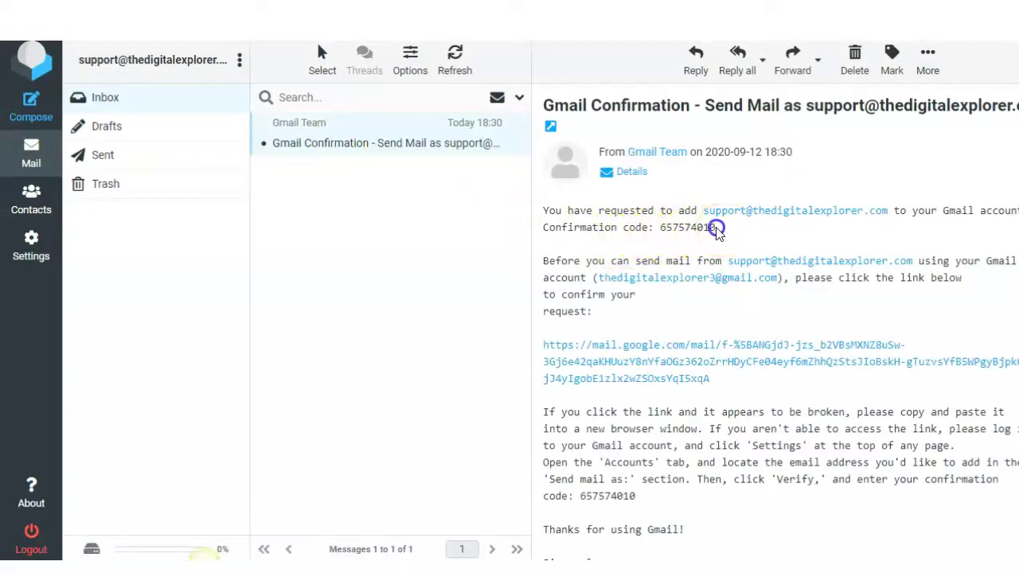
pyautogui.doubleClick(675, 228)
pyautogui.rightClick(675, 227)
pyautogui.click(692, 240)
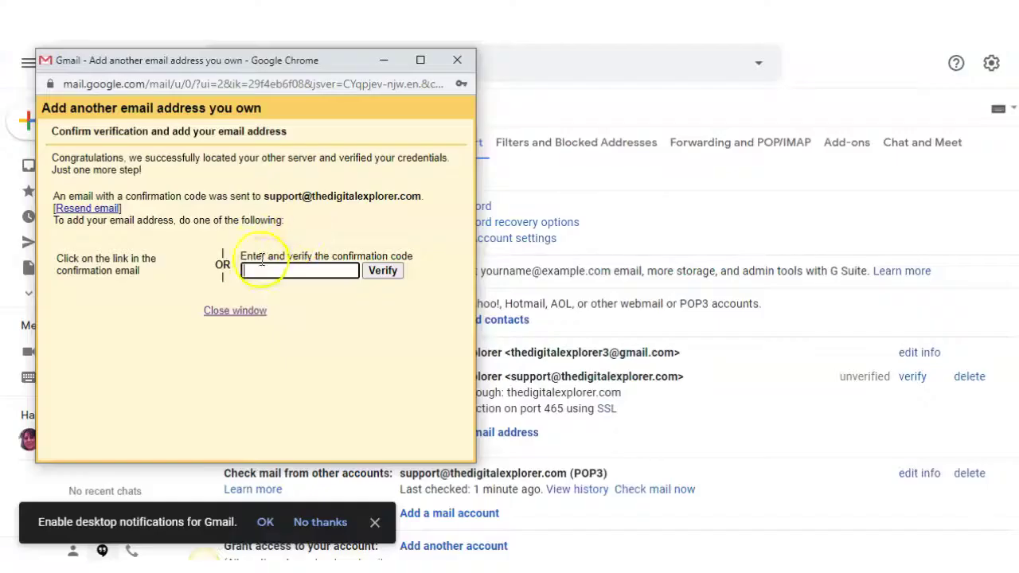
# Step: Verify the business address with the pasted confirmation code, then fetch its POP3 mail immediately
pyautogui.rightClick(276, 275)
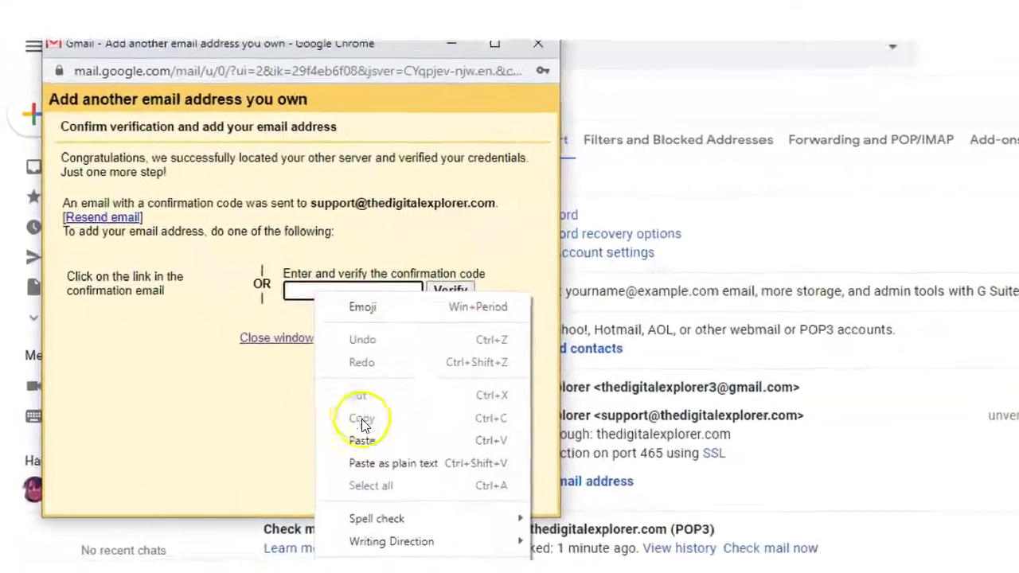
pyautogui.click(307, 398)
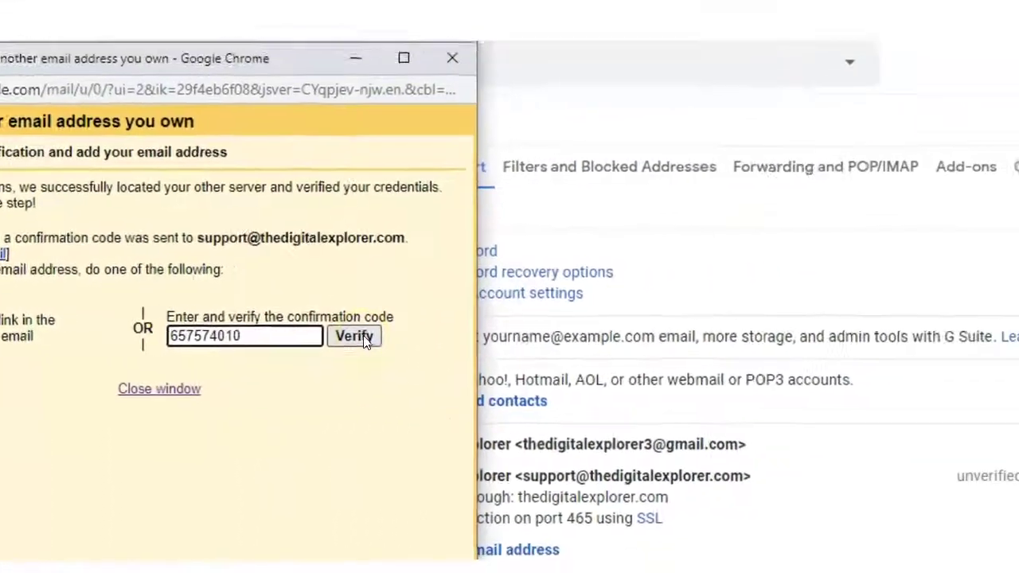
pyautogui.click(553, 320)
pyautogui.click(297, 444)
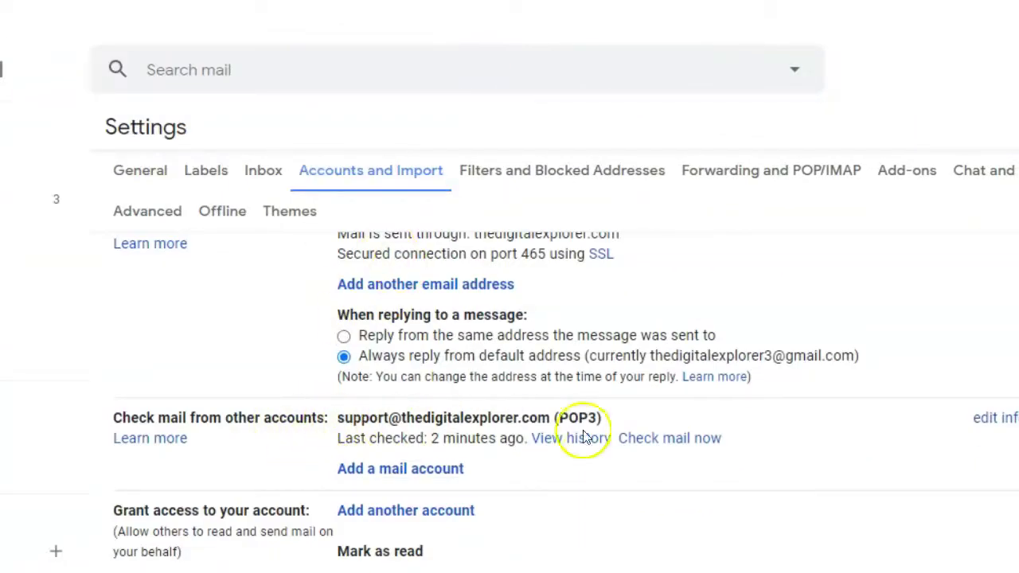
pyautogui.click(666, 444)
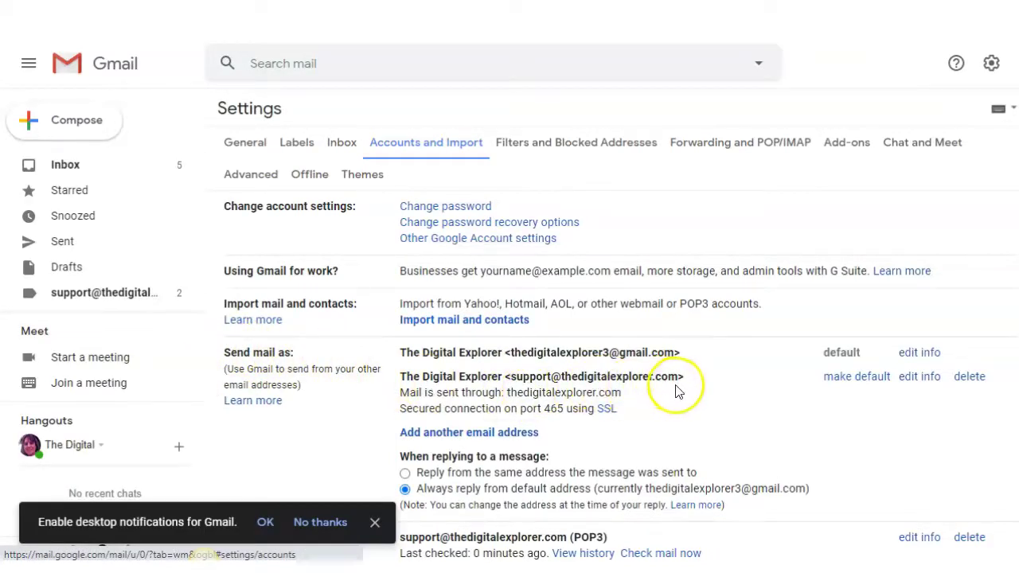
# Step: Set replies to come from the same address each message was sent to, then return to the inbox
pyautogui.scroll(-1, 677, 390)
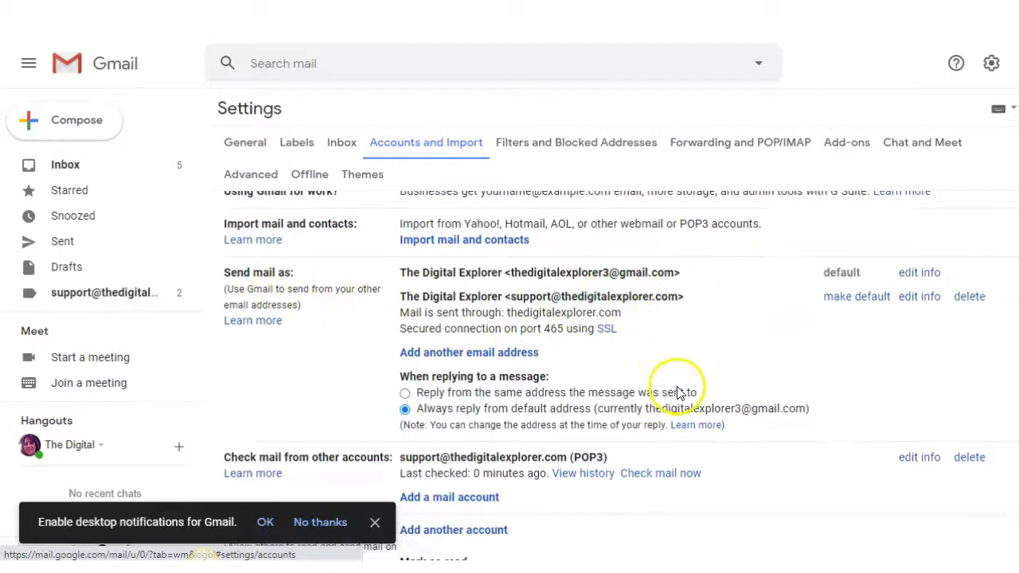
pyautogui.click(406, 394)
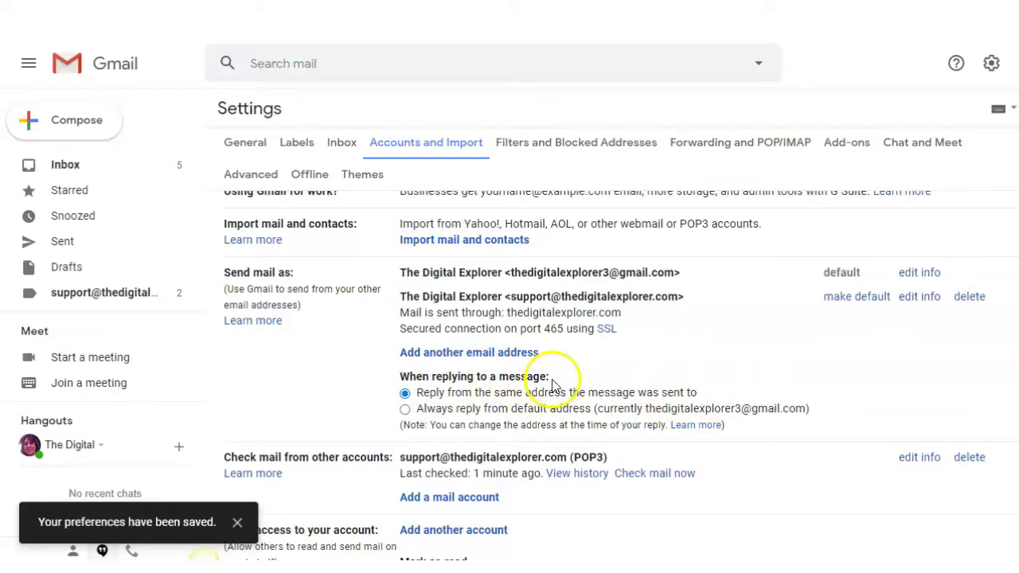
pyautogui.click(130, 171)
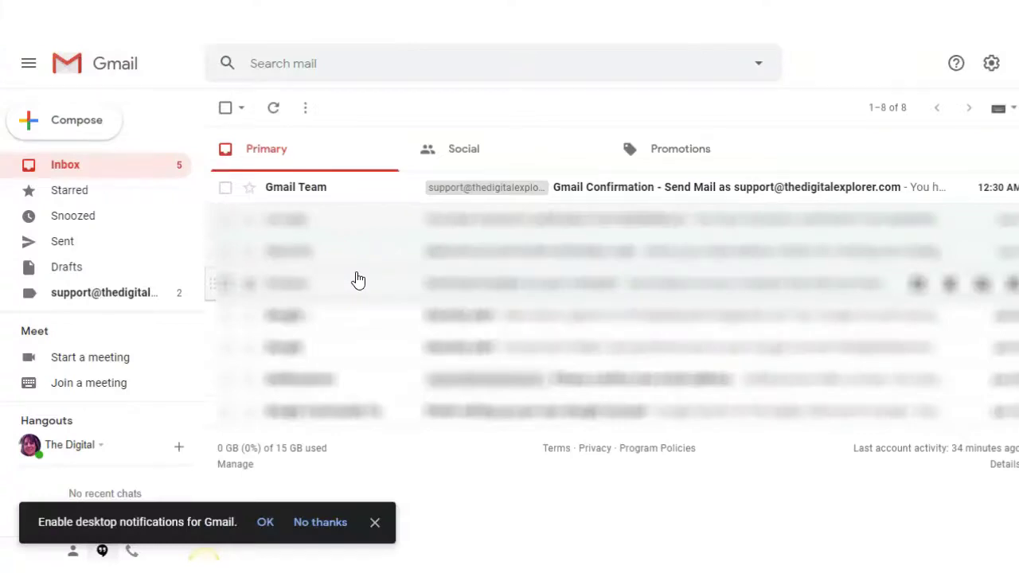
# Step: Send an email with subject 'Testing' from the support address to that same address
pyautogui.click(81, 129)
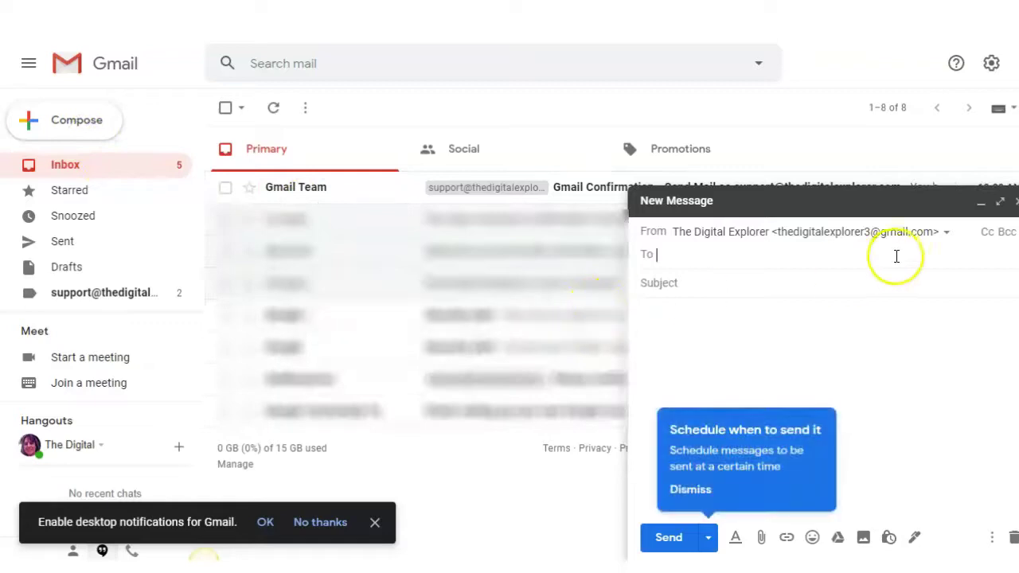
pyautogui.click(945, 232)
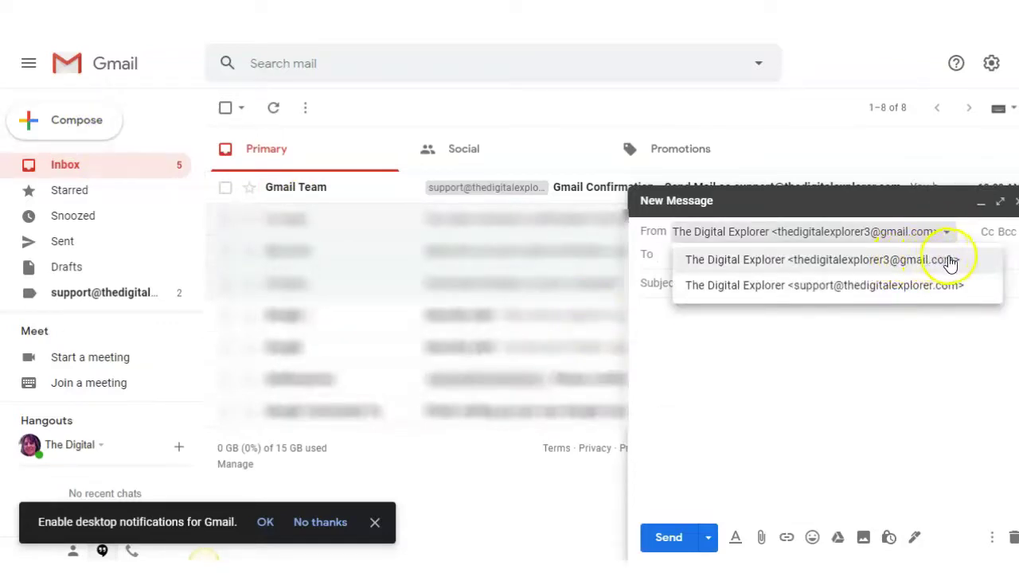
pyautogui.click(810, 288)
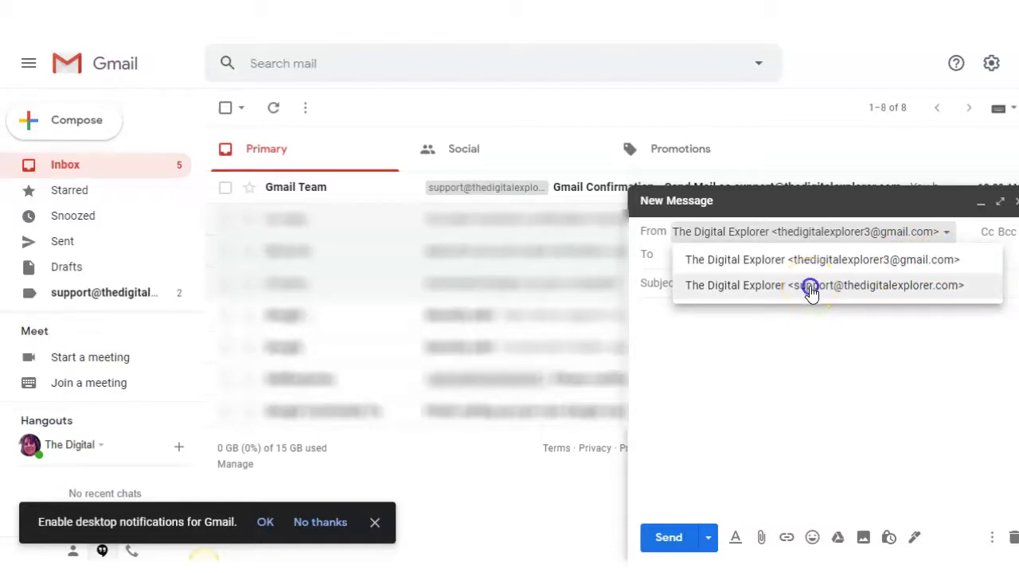
pyautogui.click(724, 254)
pyautogui.rightClick(698, 255)
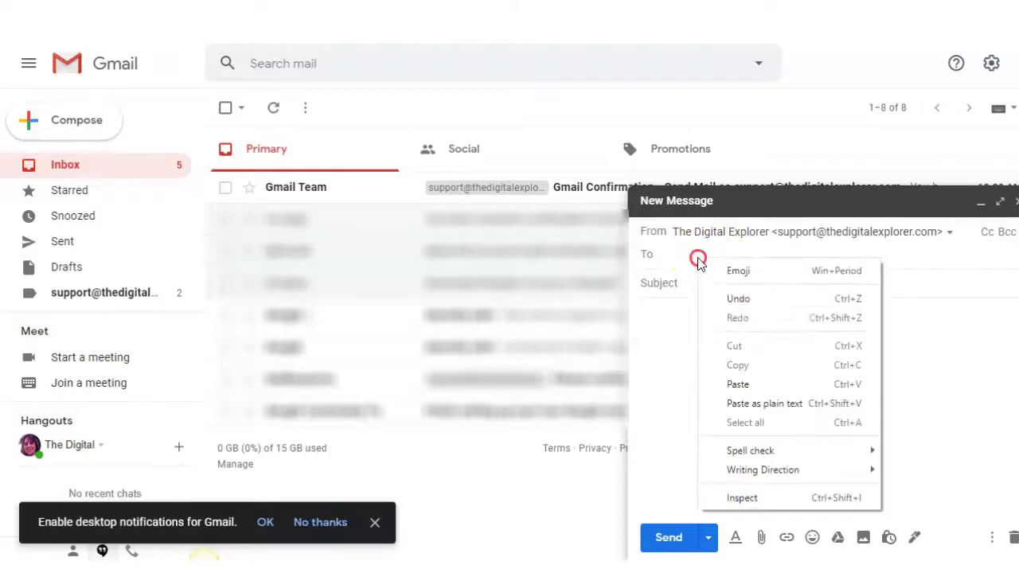
pyautogui.click(748, 383)
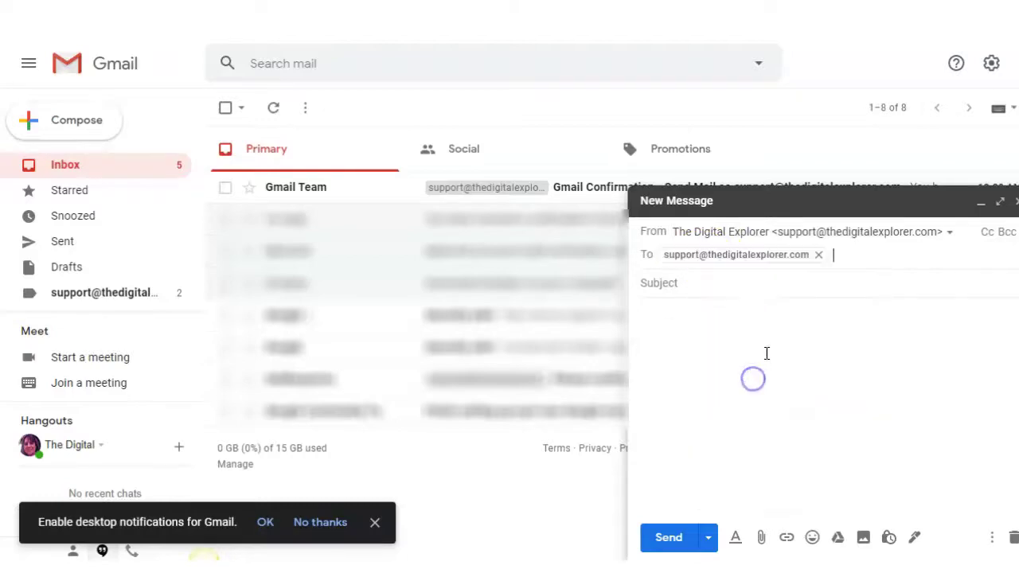
pyautogui.click(669, 282)
pyautogui.write('Testing')
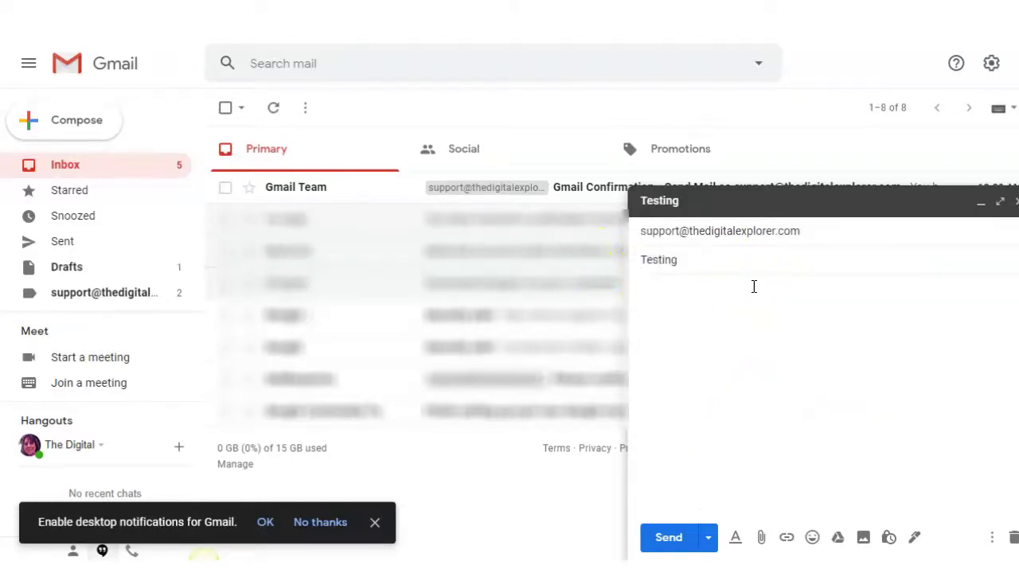
pyautogui.write('Testing')
pyautogui.click(666, 536)
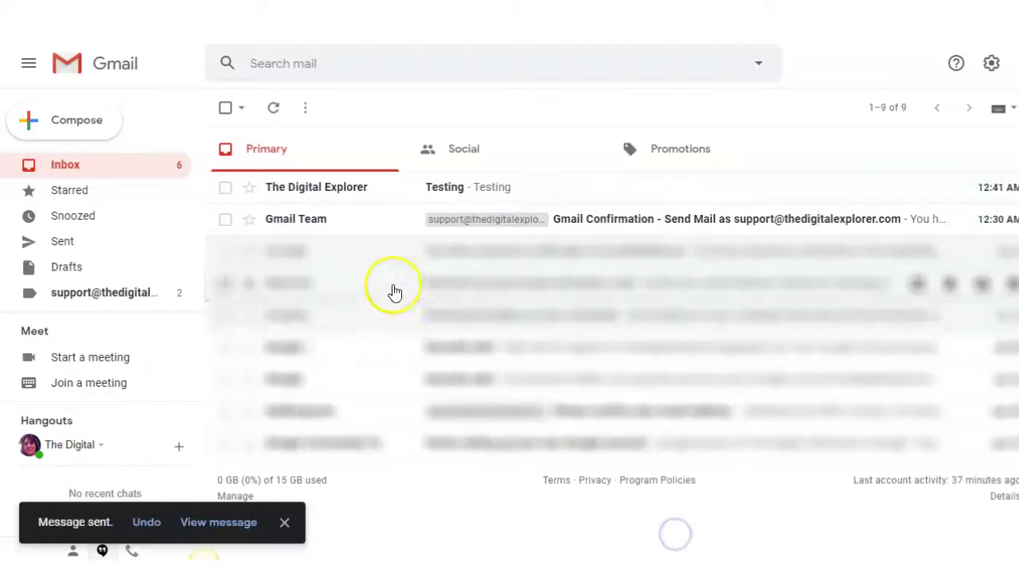
pyautogui.click(354, 194)
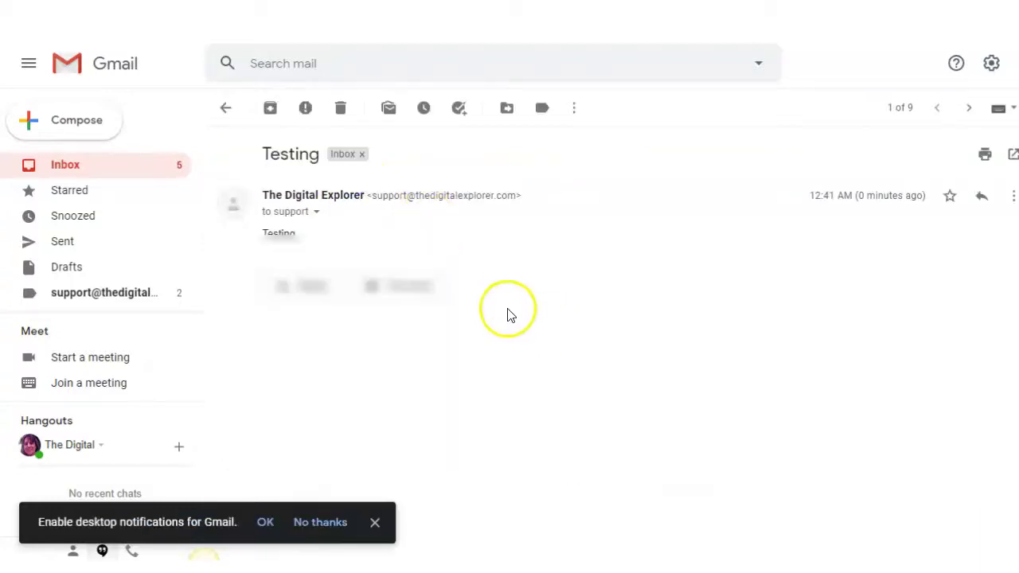
pyautogui.click(207, 164)
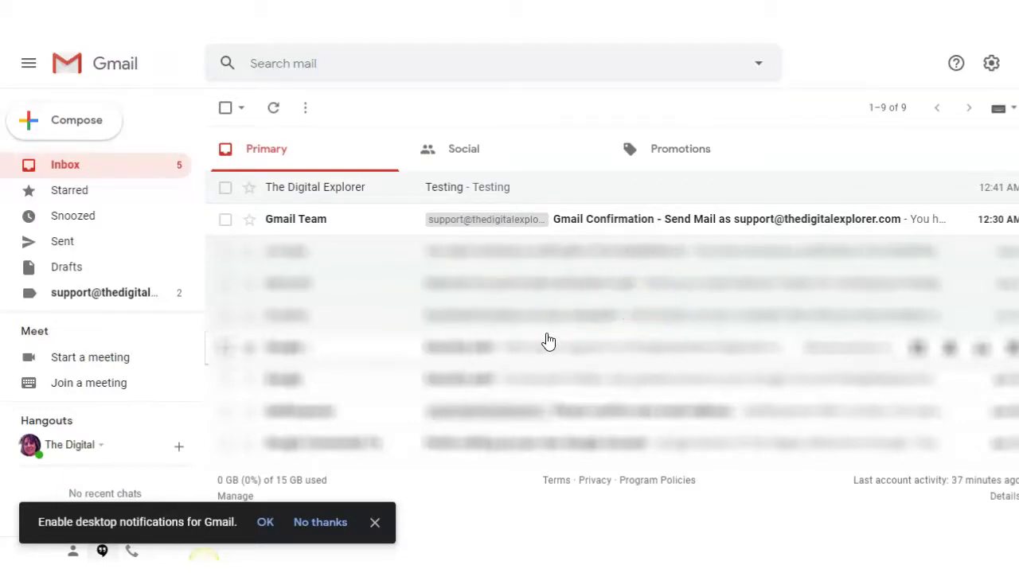
pyautogui.click(443, 270)
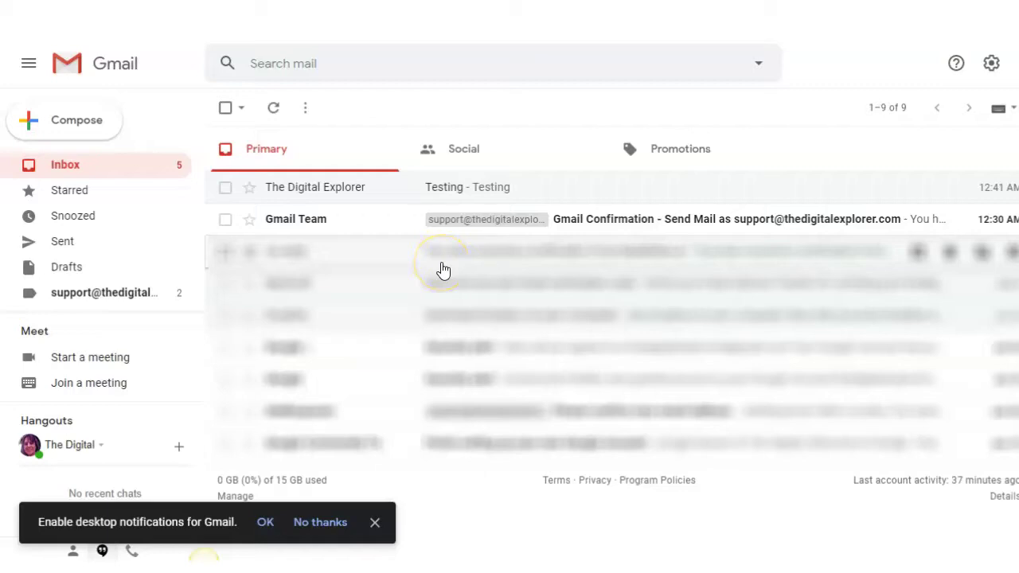